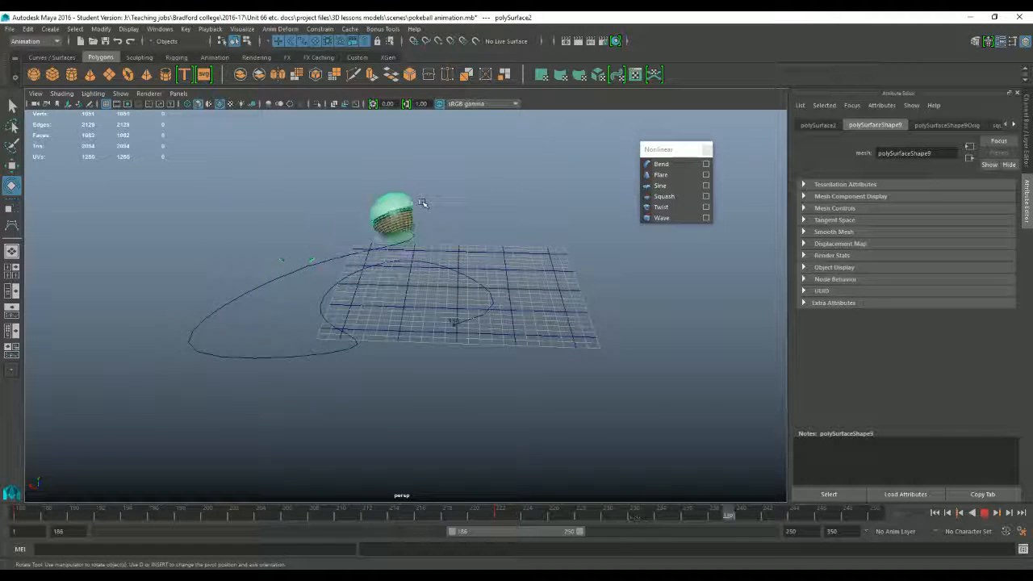
Step: Stop the playback at the range start, frame 186, and create a new camera in the scene
click(985, 512)
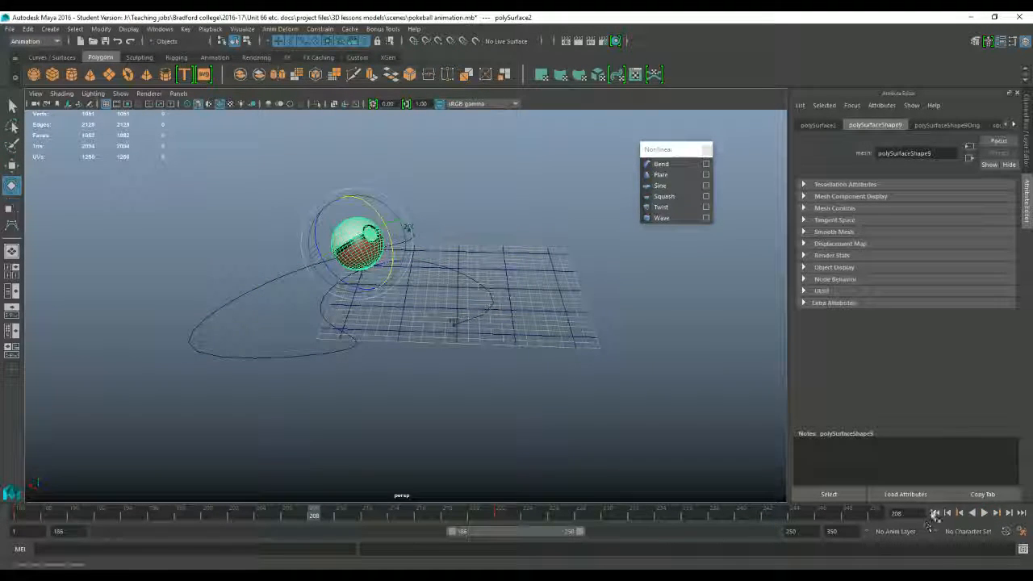
click(934, 513)
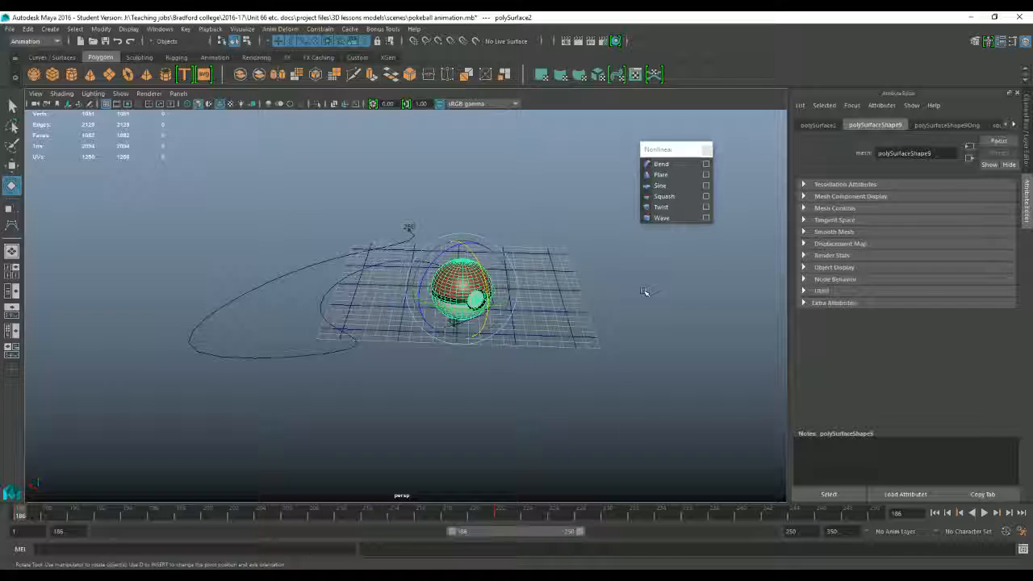
click(255, 58)
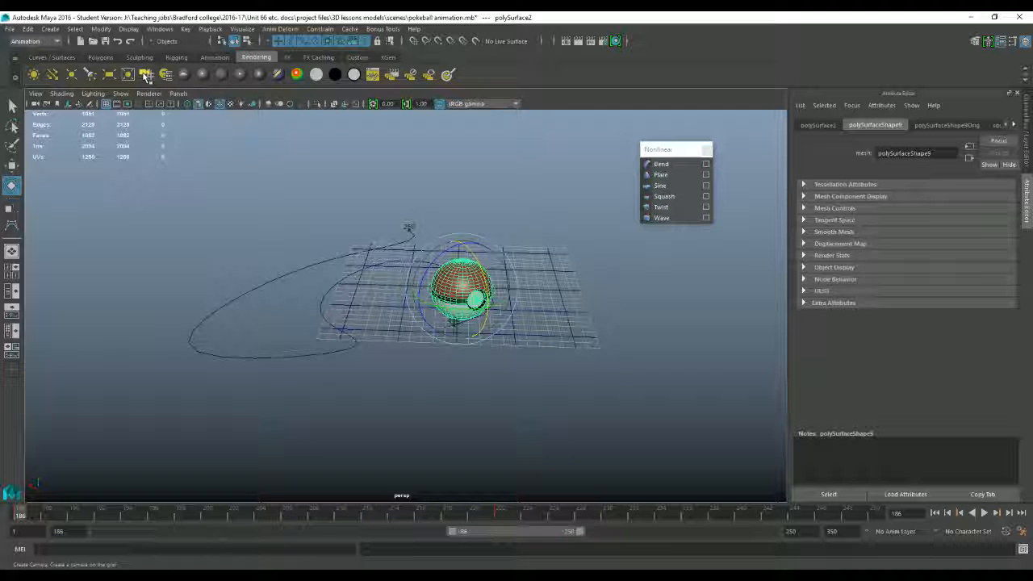
click(146, 74)
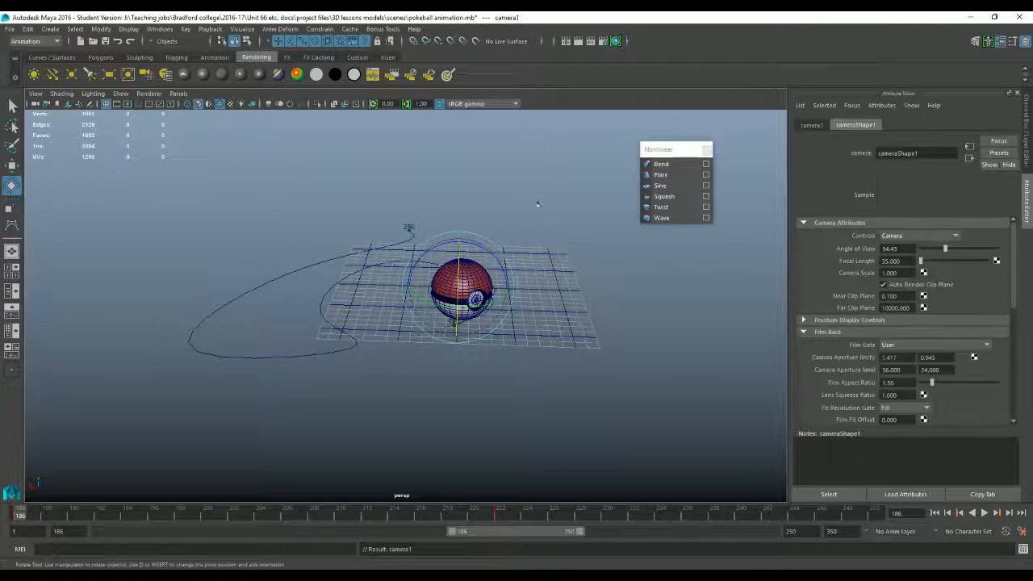
Step: Move the new camera along its X axis, away from the Poké Ball
key(w)
alt+drag(439, 371, 453, 368)
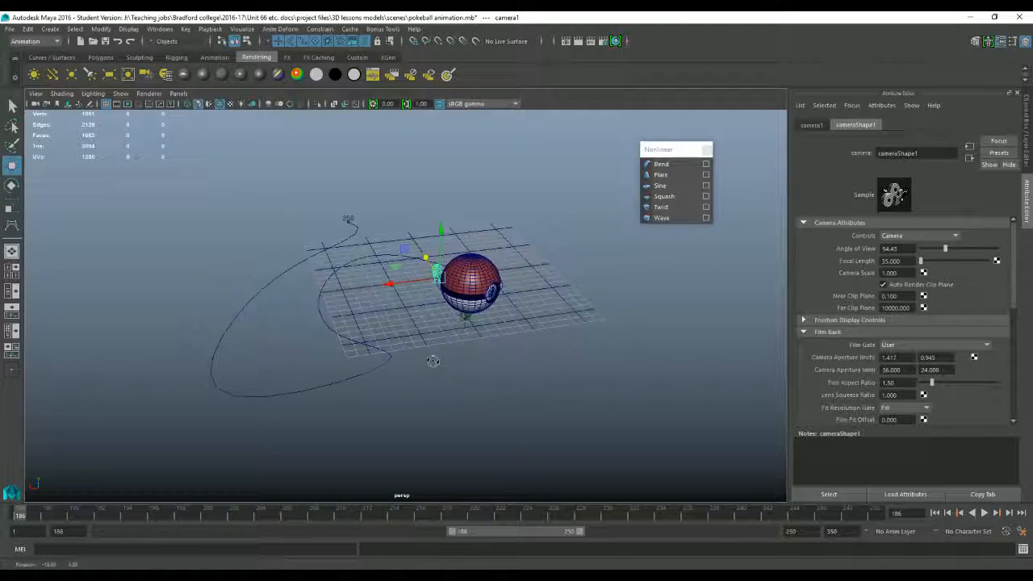
drag(391, 283, 364, 359)
Step: Rotate the camera toward the Poké Ball and reposition it at the edge of the grid
key(f)
key(e)
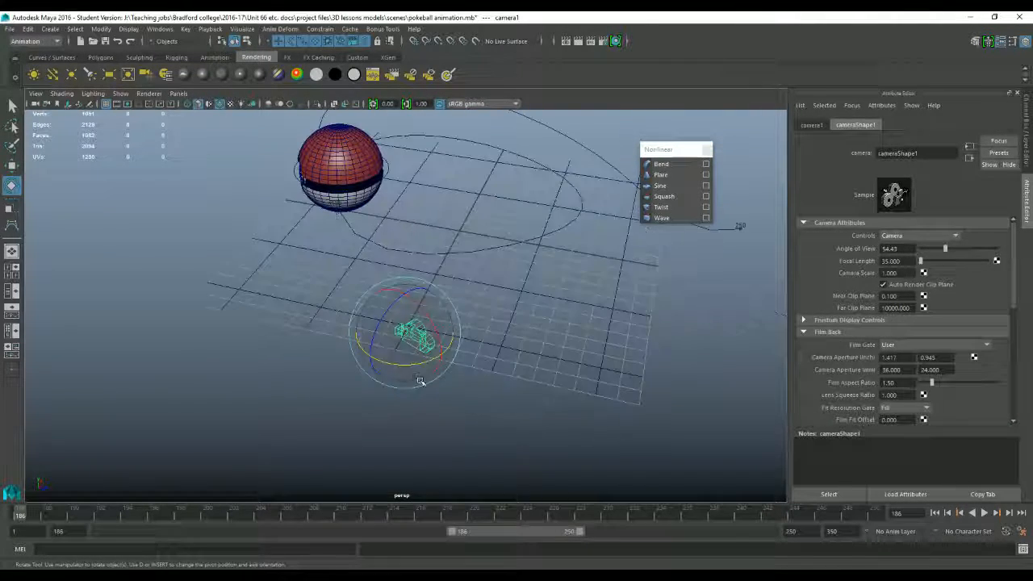
key(w)
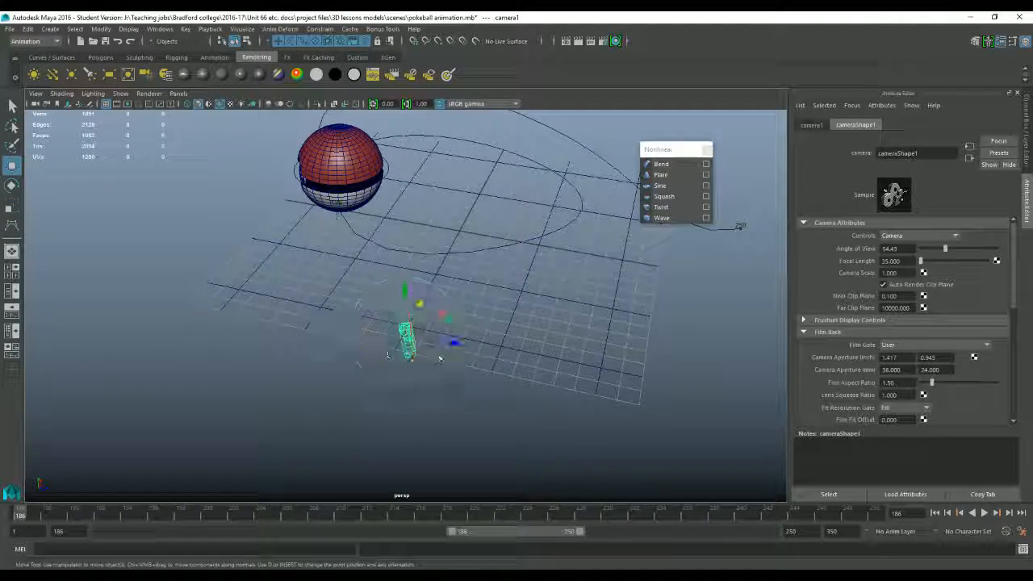
drag(422, 336, 353, 259)
key(e)
key(w)
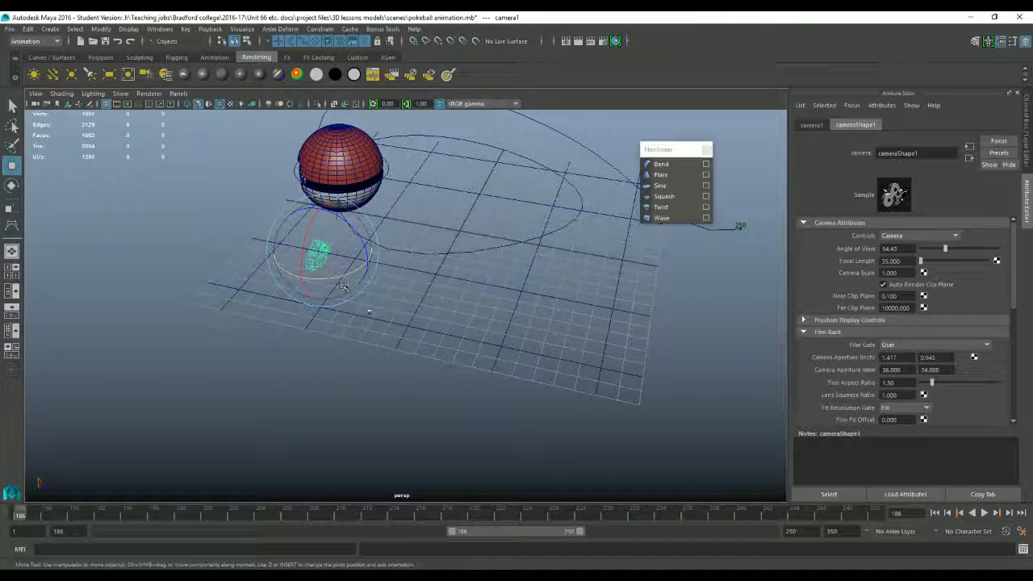
alt+drag(379, 347, 438, 306)
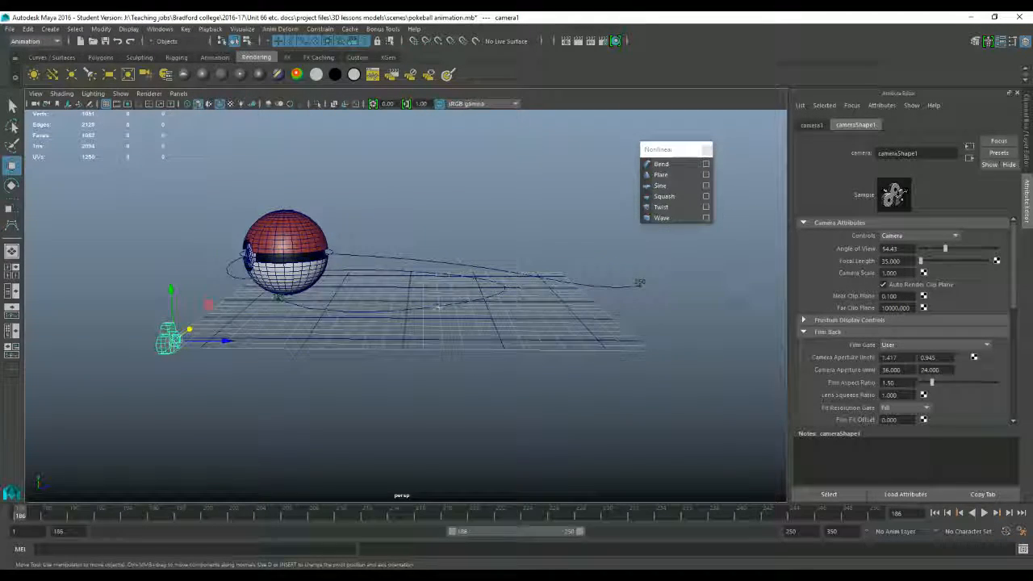
Step: Raise the camera vertically above the ground grid beside the Poké Ball
key(f)
scroll(406, 307, down, 5)
alt+drag(451, 346, 423, 241)
scroll(517, 319, down, 4)
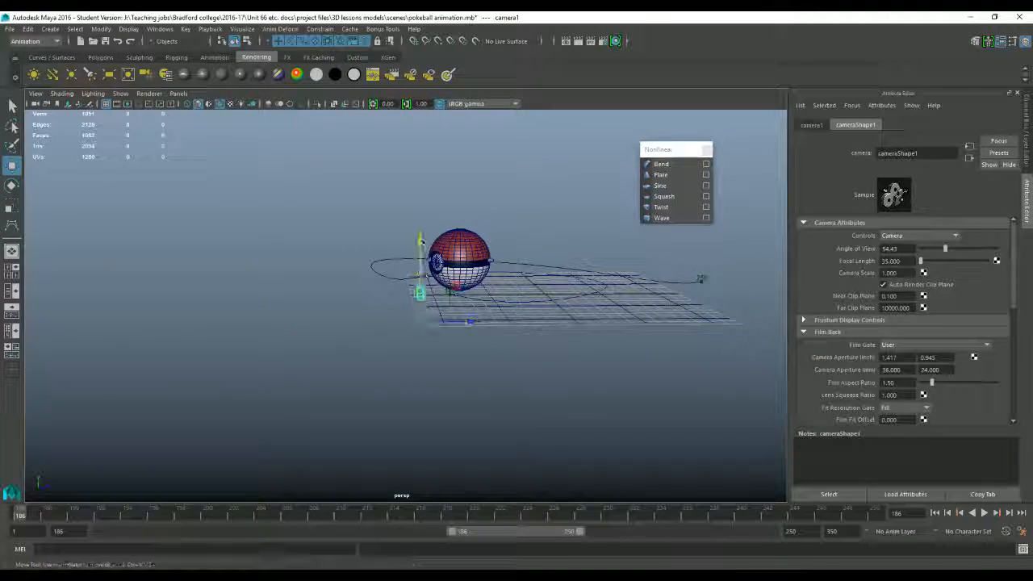
scroll(474, 368, up, 2)
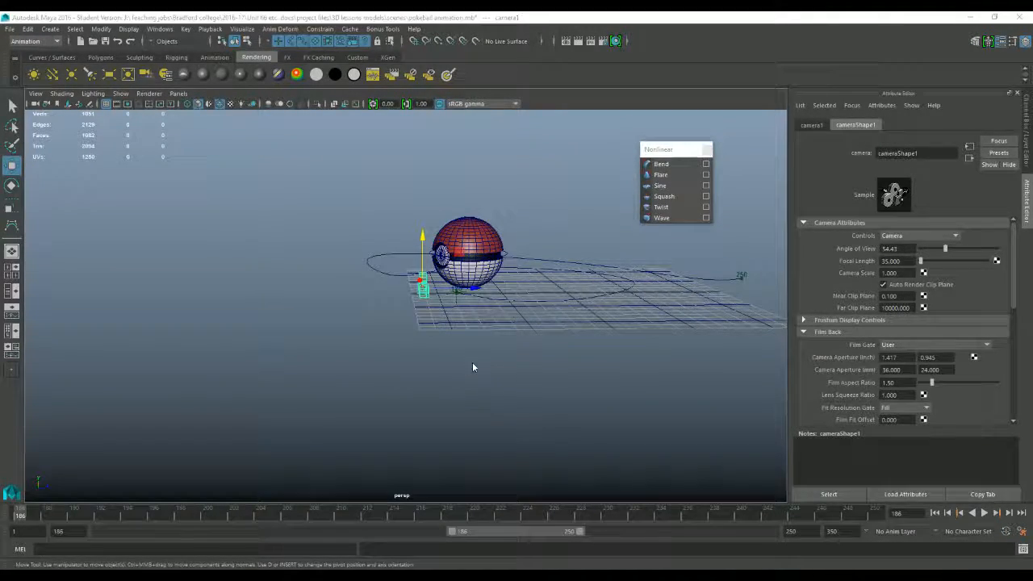
key(space)
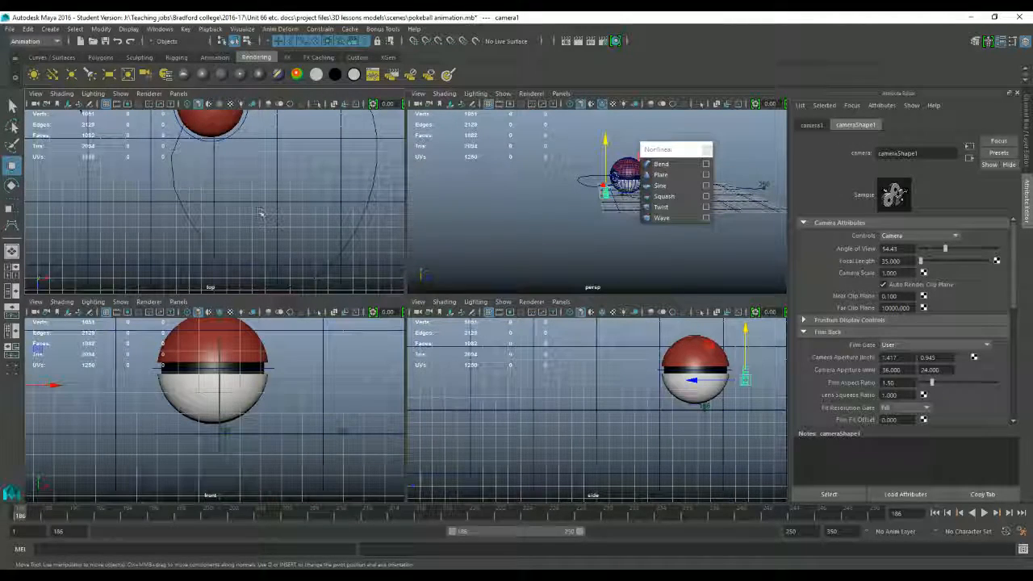
key(space)
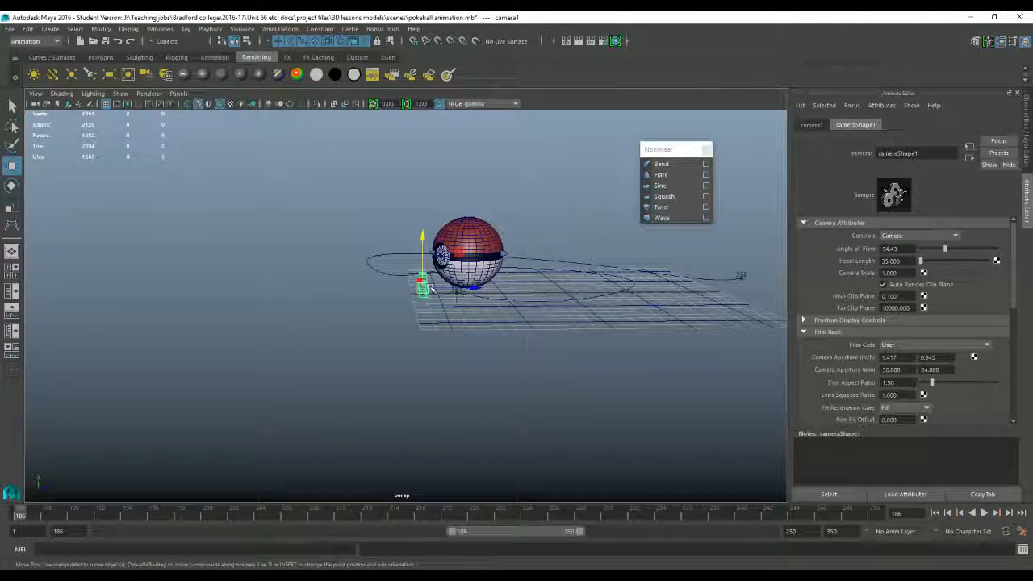
alt+drag(290, 272, 295, 322)
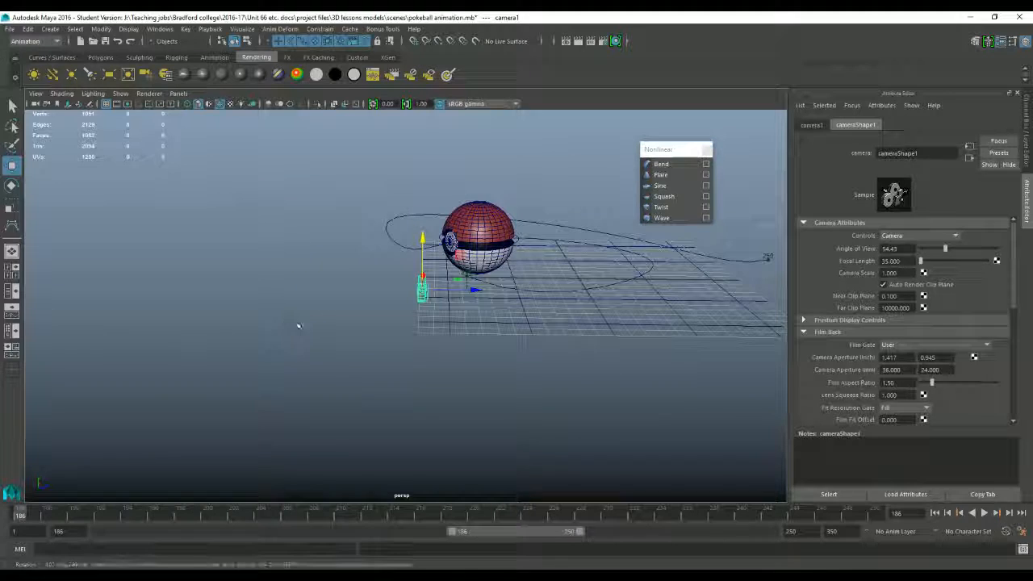
Step: Look through camera1 and adjust its distance and framing of the Poké Ball from inside that view
click(177, 94)
mouse_move(235, 105)
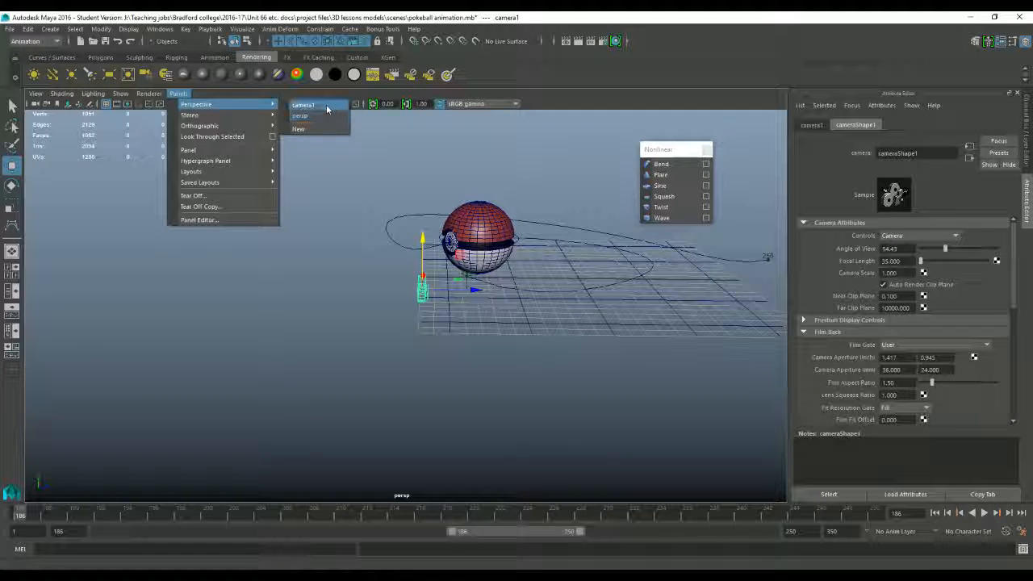
click(329, 109)
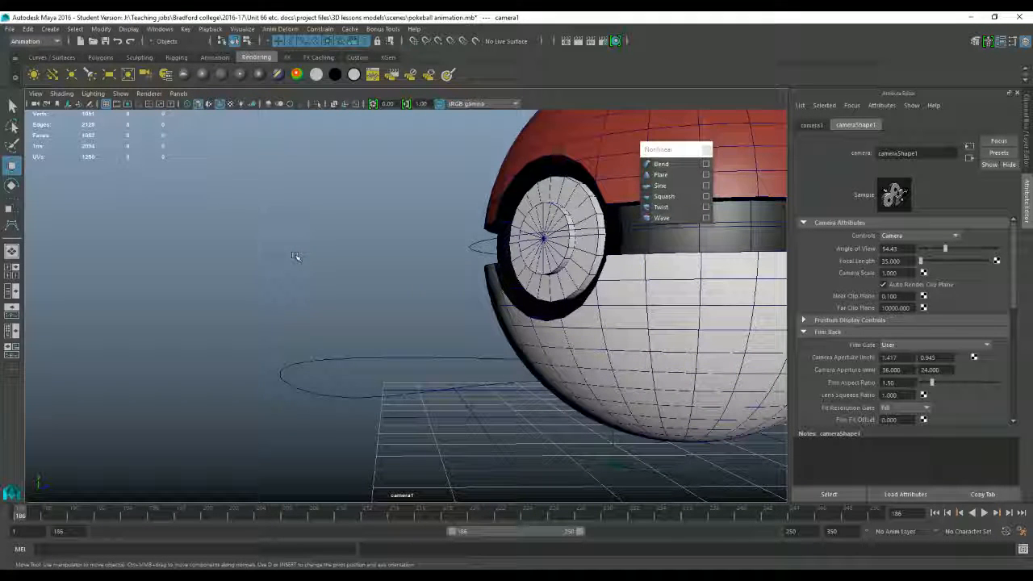
scroll(332, 257, down, 10)
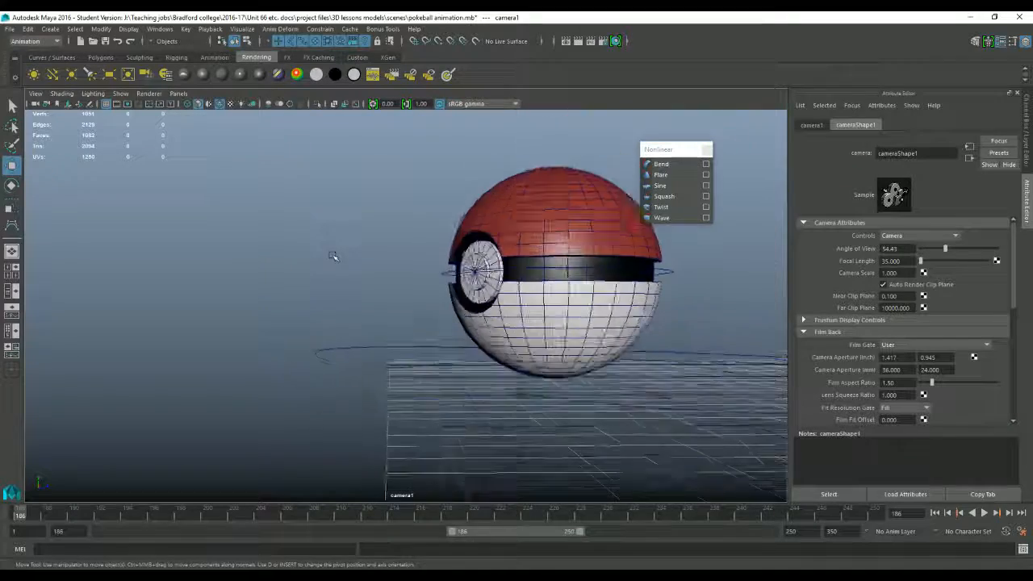
scroll(339, 257, up, 10)
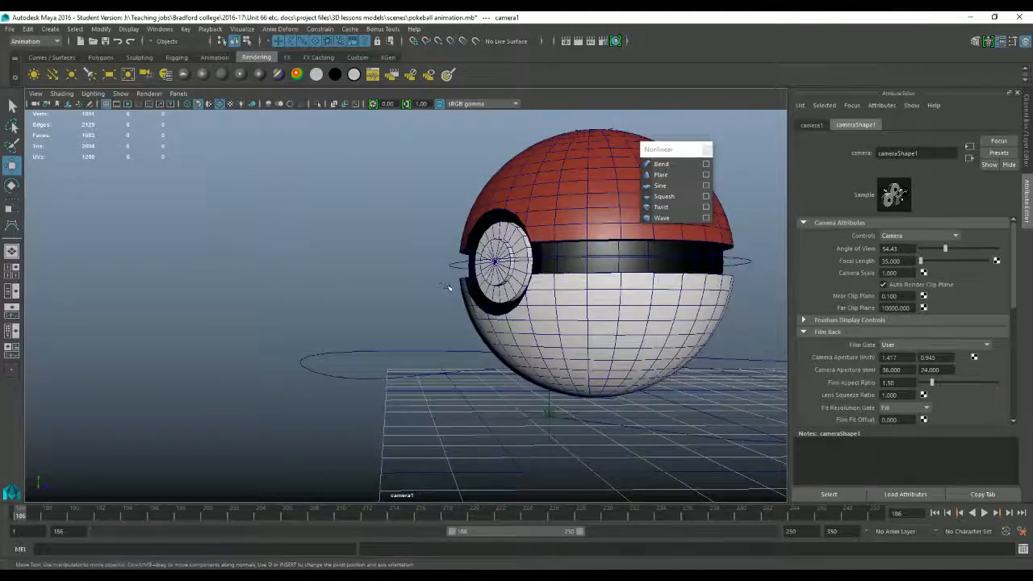
alt+middle_drag(521, 310, 349, 280)
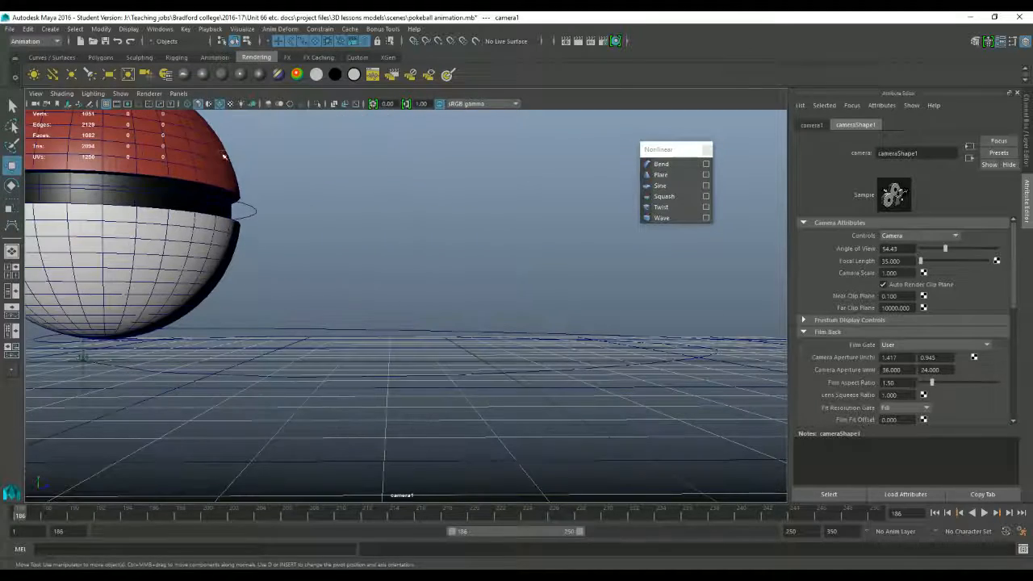
Step: Return to the persp view and move the camera along Z back in front of the Poké Ball
click(185, 94)
mouse_move(275, 103)
click(307, 103)
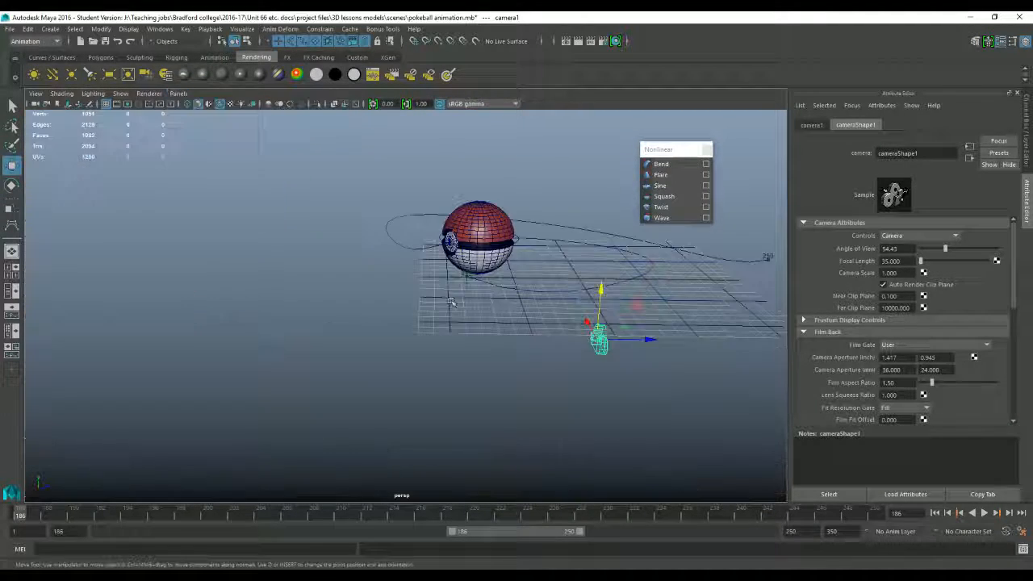
alt+drag(545, 356, 526, 346)
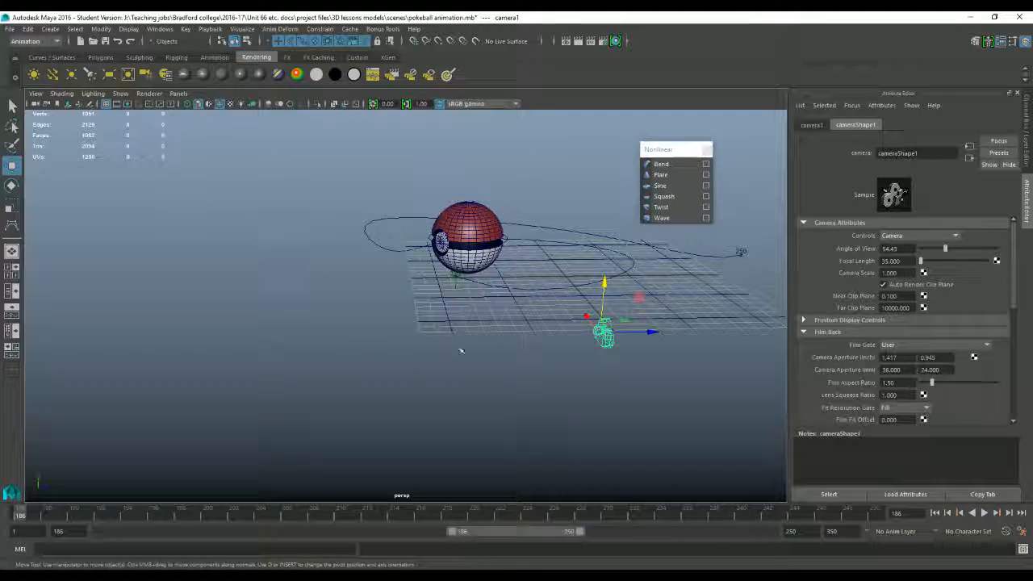
drag(651, 333, 498, 332)
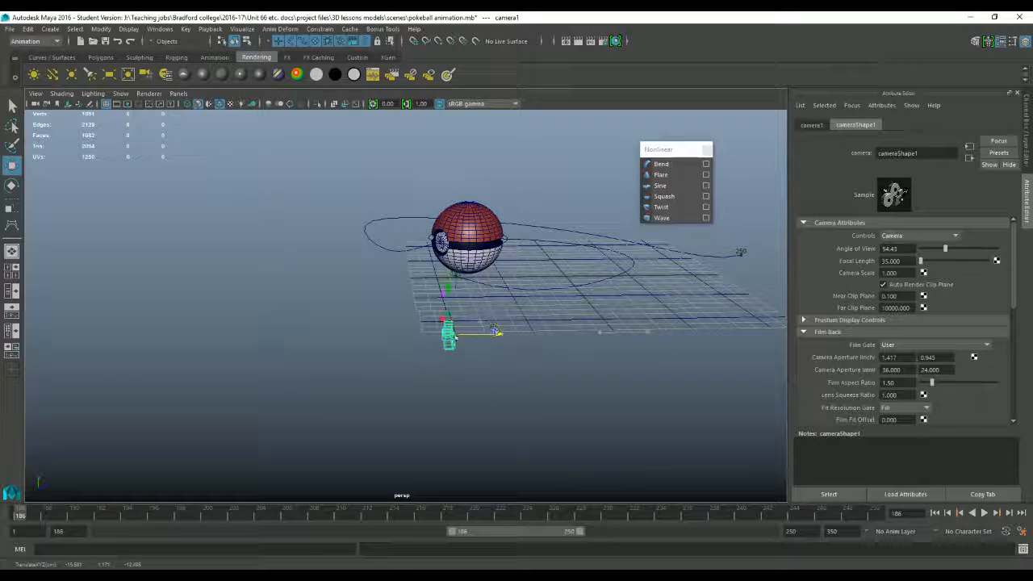
alt+drag(411, 339, 427, 302)
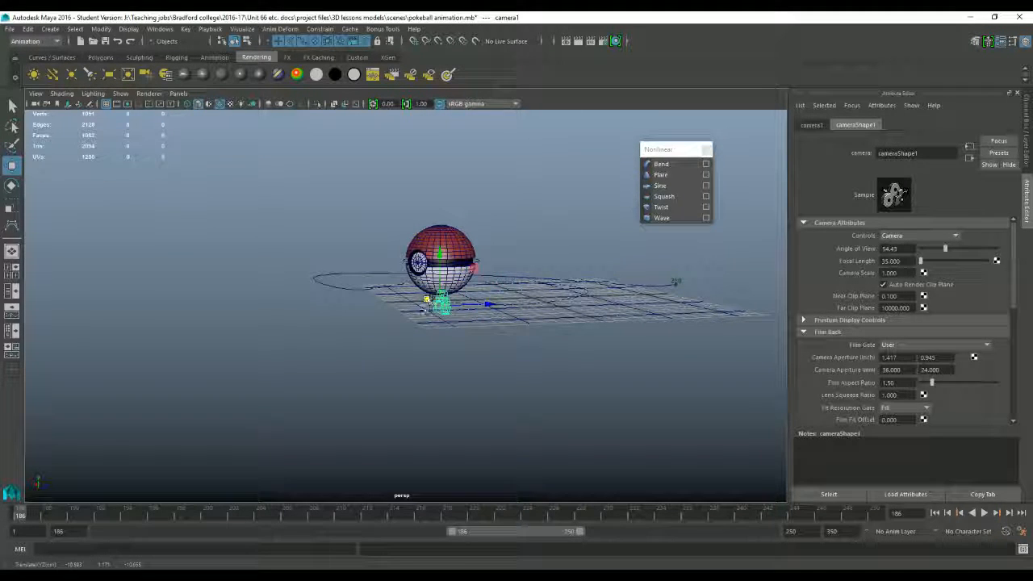
Step: Inspect the camera's placement up close and look through camera1 again
scroll(405, 362, up, 6)
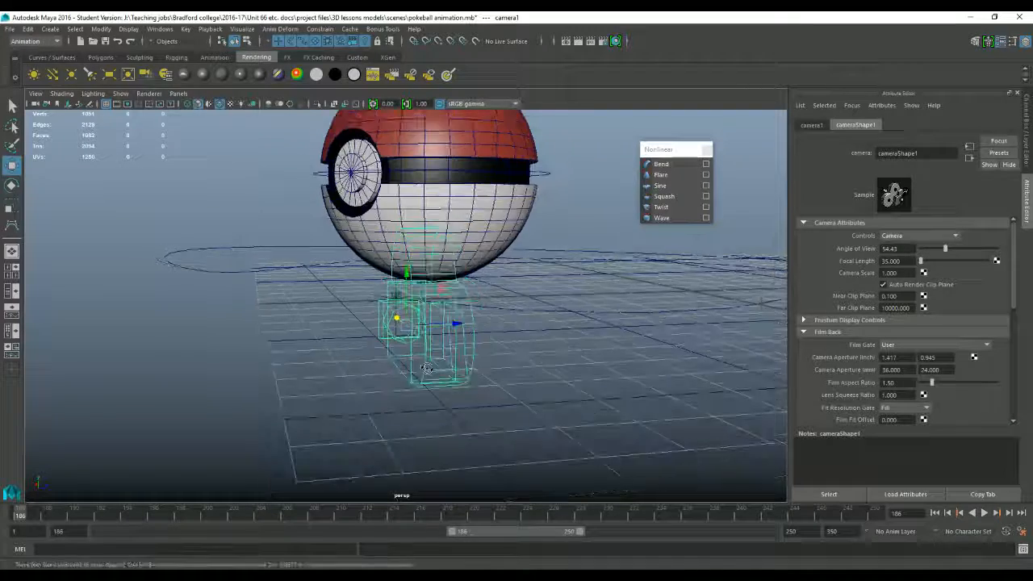
alt+drag(405, 362, 363, 351)
click(180, 95)
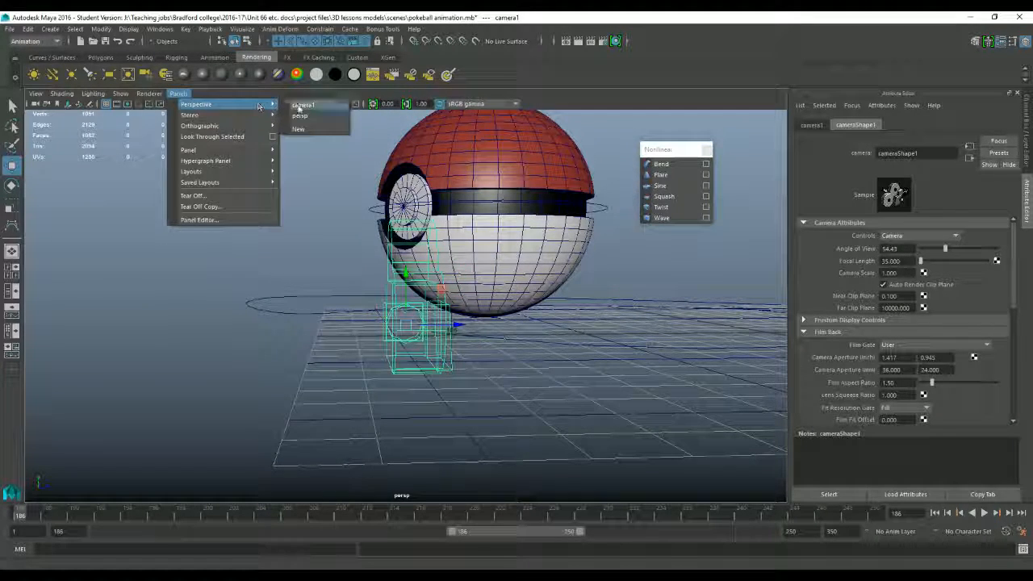
click(313, 106)
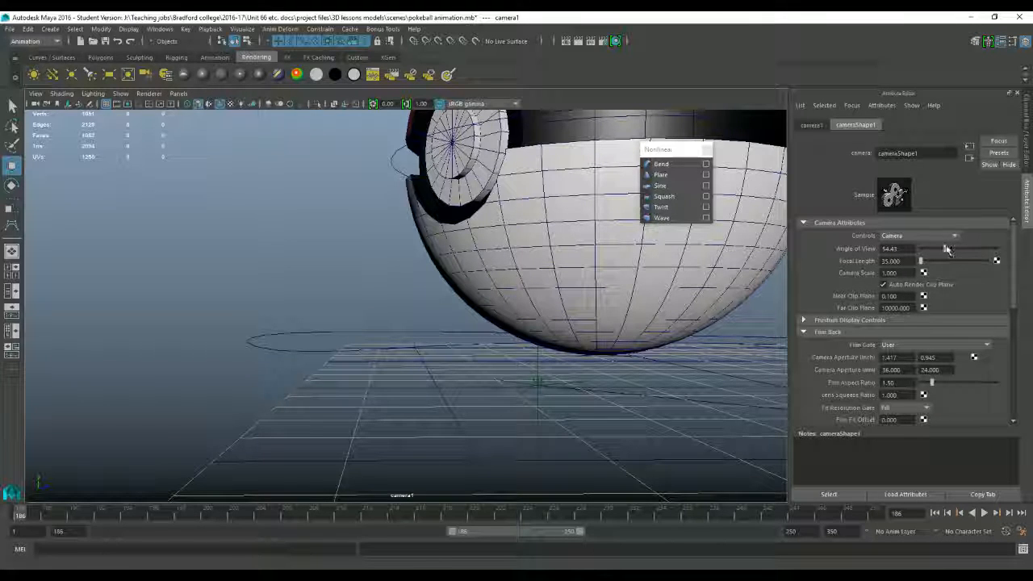
Step: Try wider and narrower angles of view on camera1, ending at 23.17
mouse_move(948, 250)
mouse_down()
mouse_move(961, 246)
mouse_move(949, 251)
mouse_up()
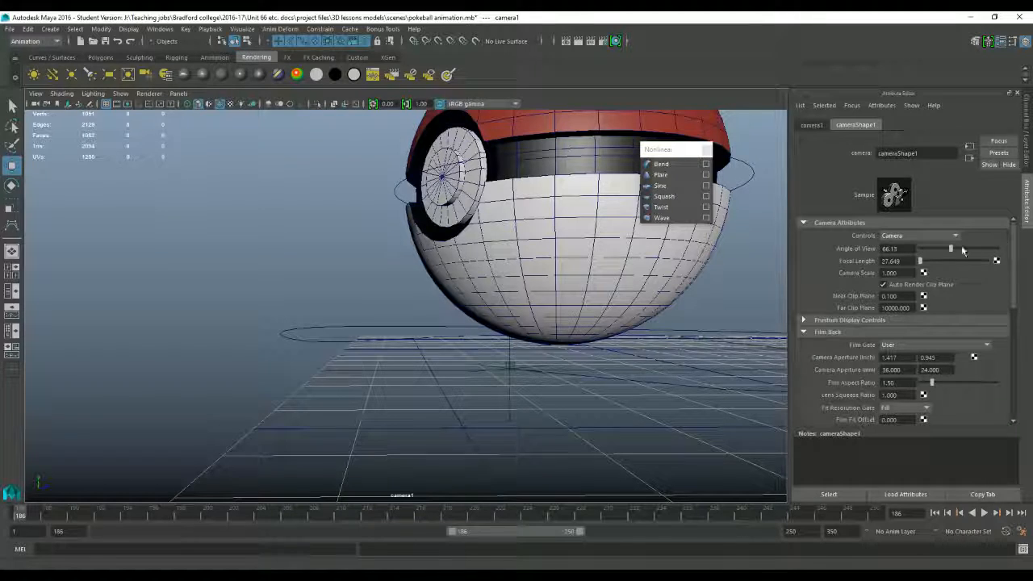
drag(962, 253, 921, 270)
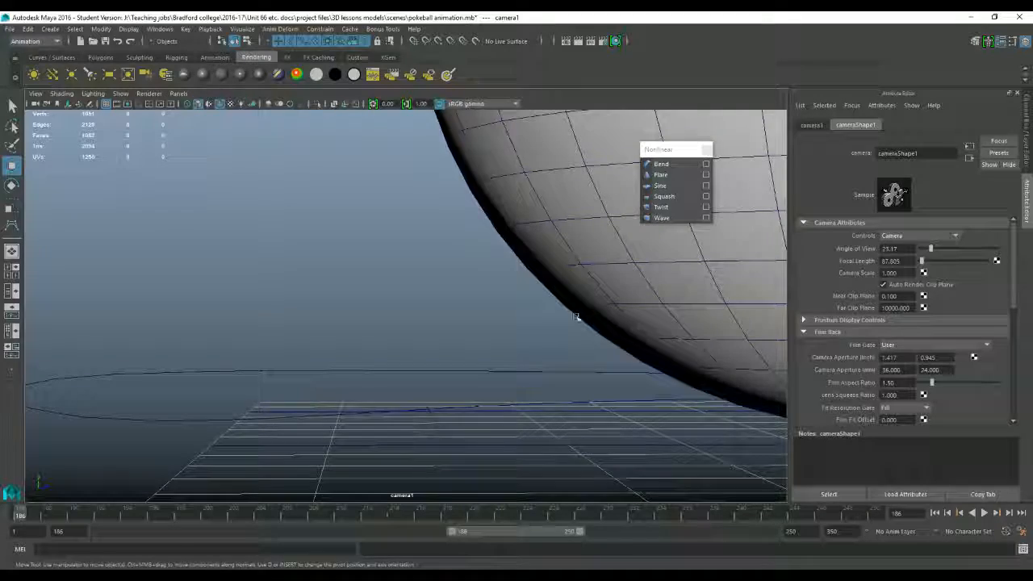
Step: Undo the angle of view changes and the earlier camera move
key(ctrl+z)
key(ctrl+z)
key(ctrl+z)
key(ctrl+z)
key(ctrl+z)
key(ctrl+z)
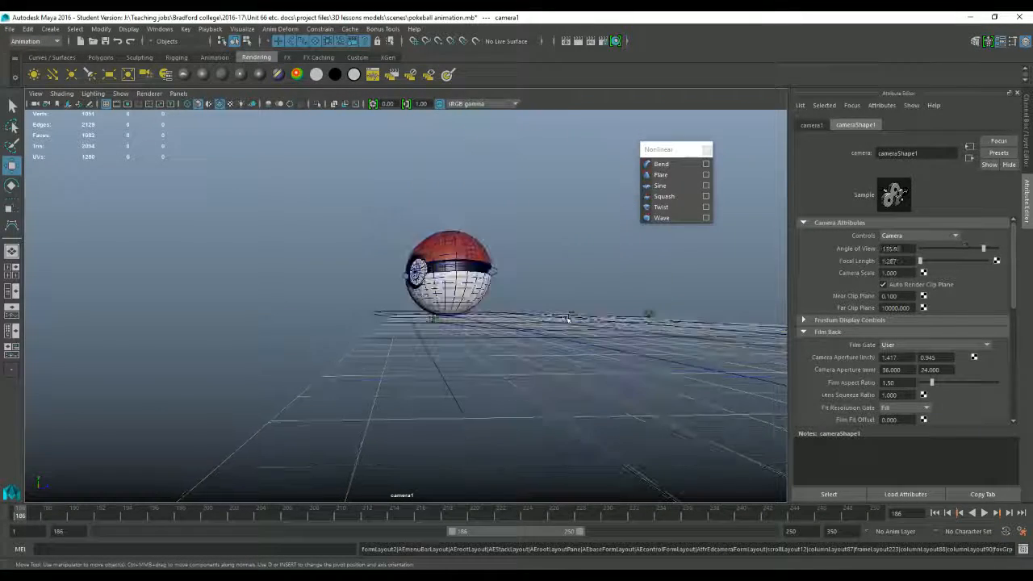
key(ctrl+z)
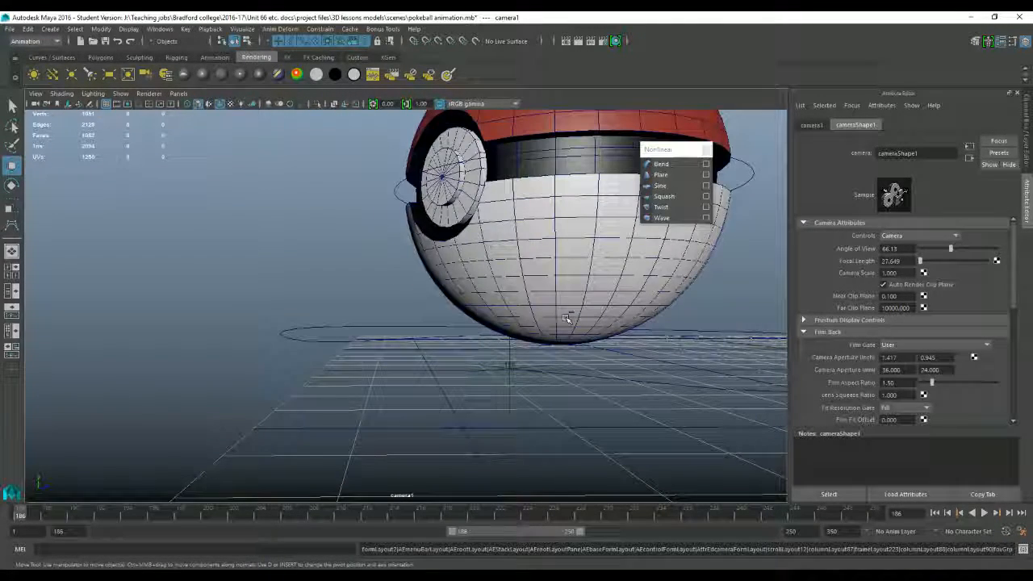
key(ctrl+z)
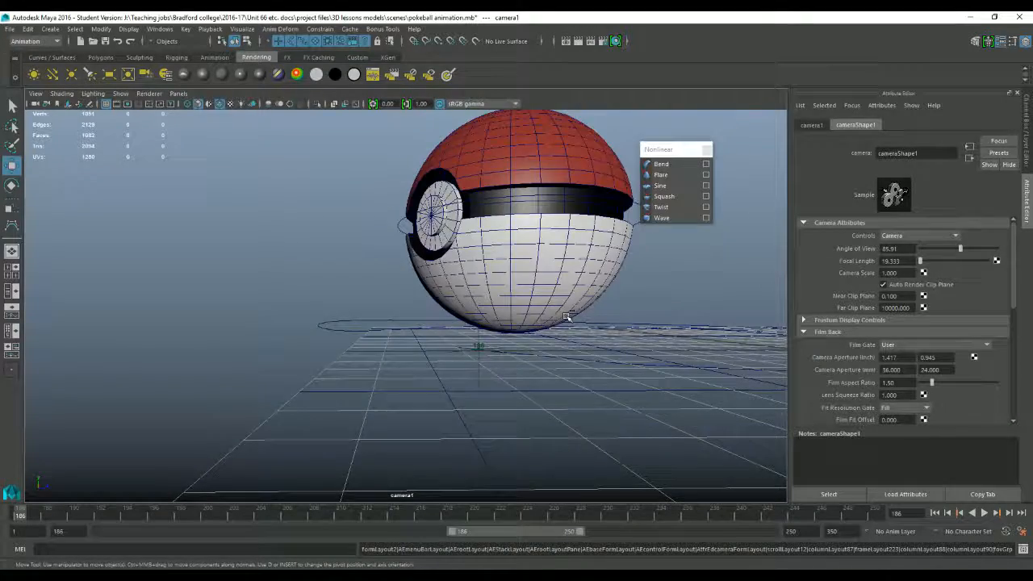
key(ctrl+z)
key(ctrl+z)
key(ctrl+z)
key(ctrl+z)
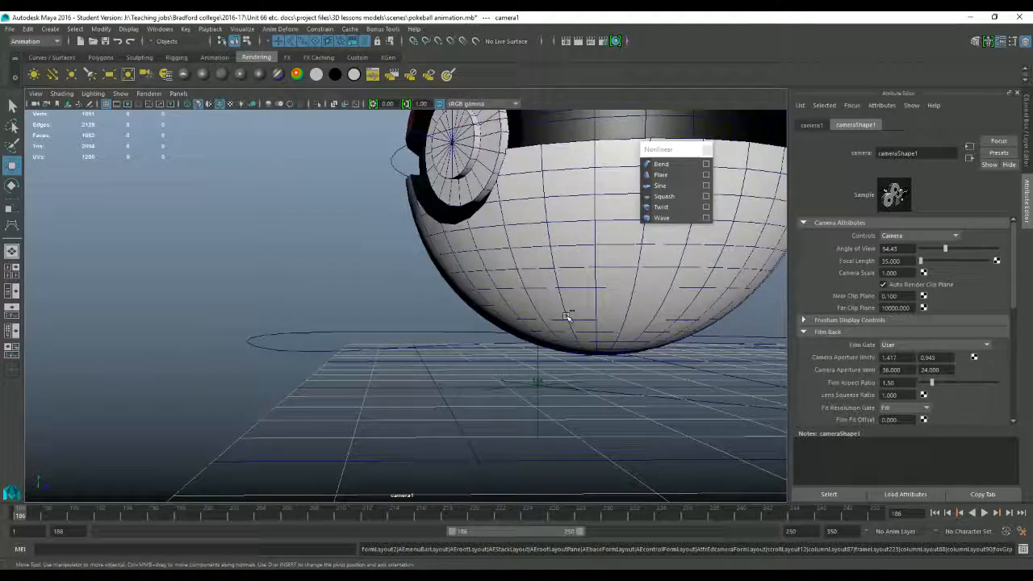
key(ctrl+z)
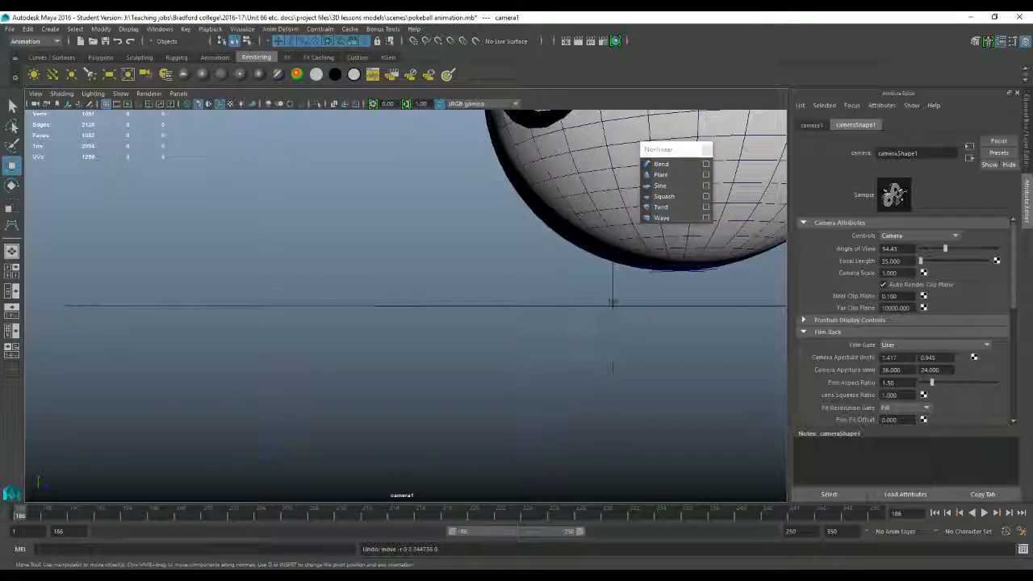
Step: Reframe the camera1 view so the whole Poké Ball sits above the grid near the centre
key(space)
key(space)
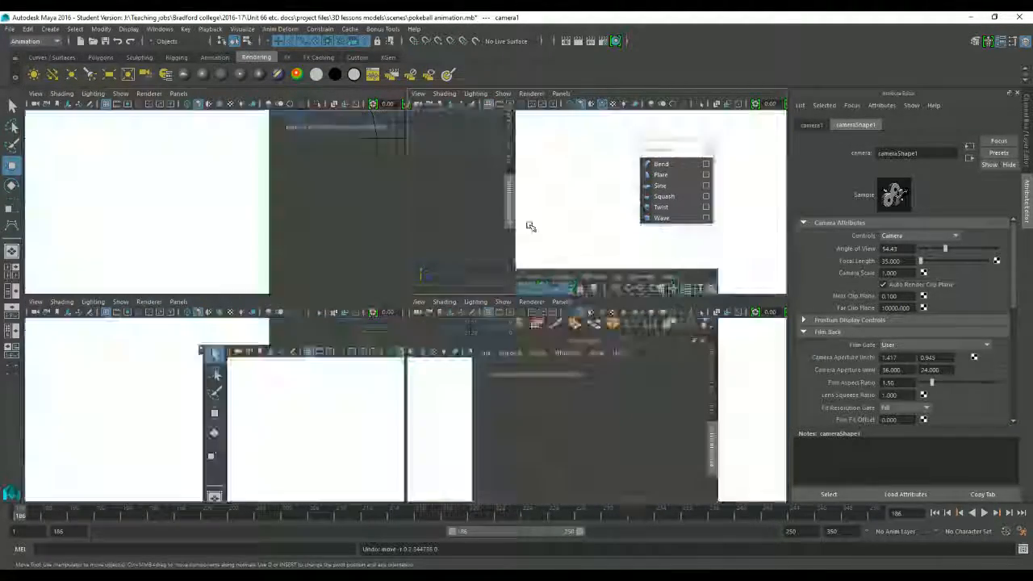
scroll(498, 296, down, 5)
scroll(498, 295, up, 3)
alt+middle_drag(498, 293, 396, 380)
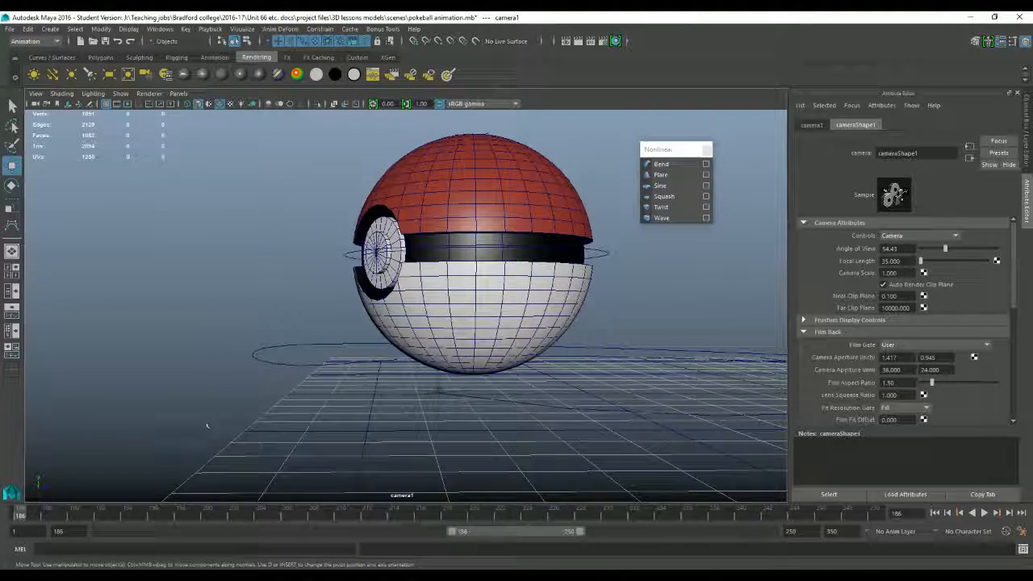
Step: Return to the perspective view and set a keyframe on camera1 at frame 186
click(178, 93)
mouse_move(201, 102)
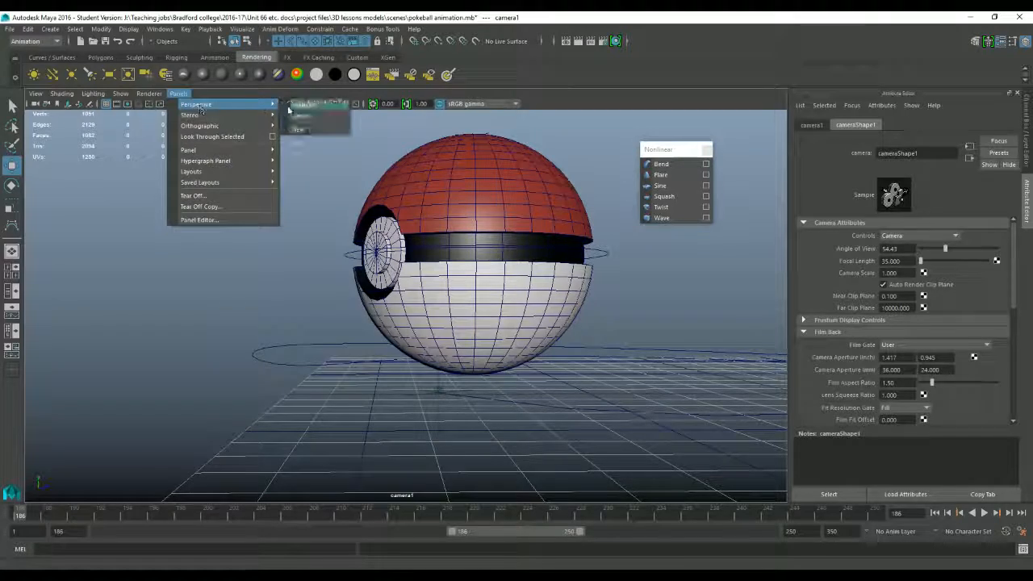
click(311, 102)
scroll(440, 282, down, 5)
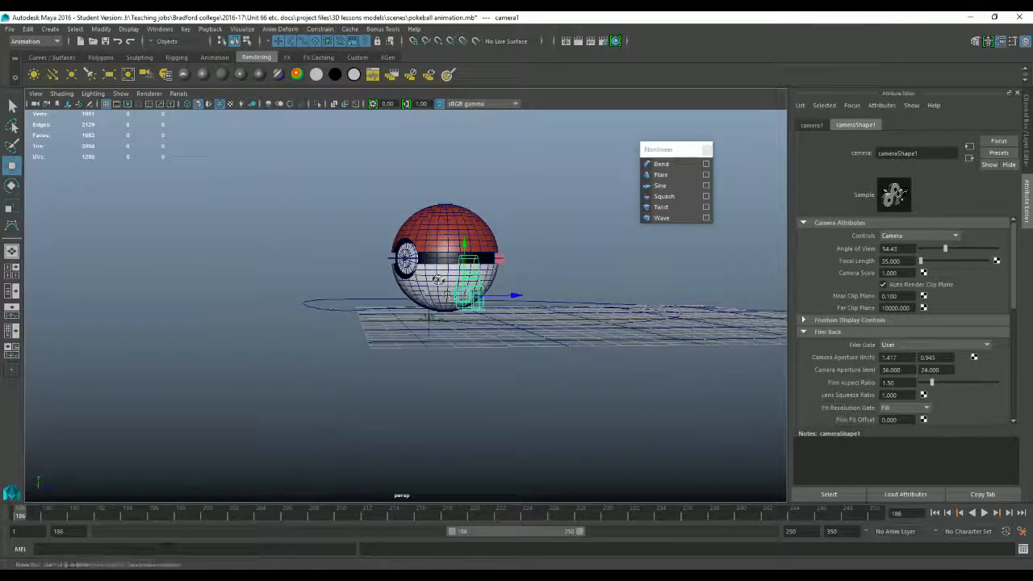
alt+drag(432, 274, 485, 290)
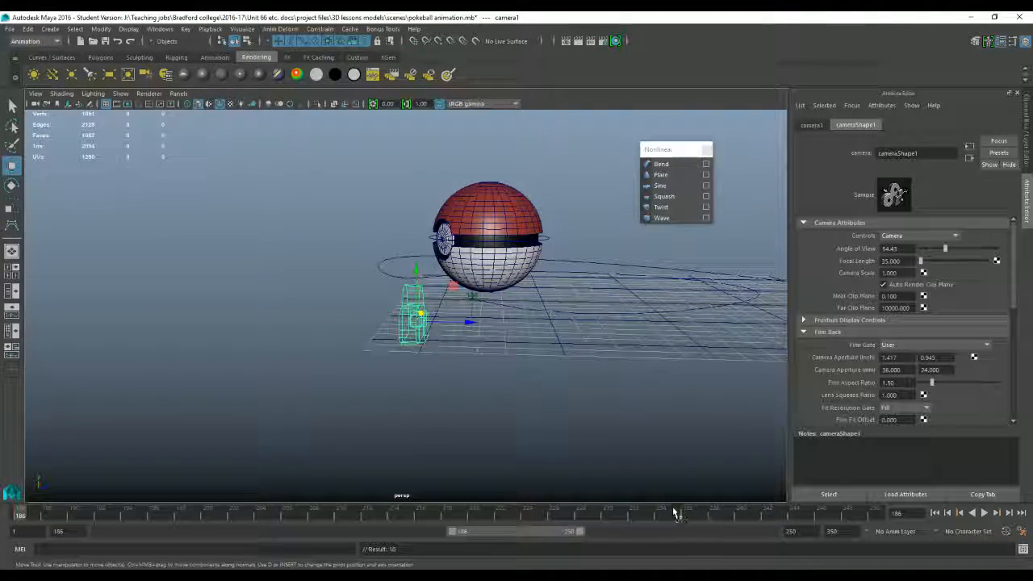
Step: At frame 250, move camera1 along the Z axis to the Poké Ball's end position and keyframe it there
drag(674, 513, 874, 512)
scroll(641, 387, down, 3)
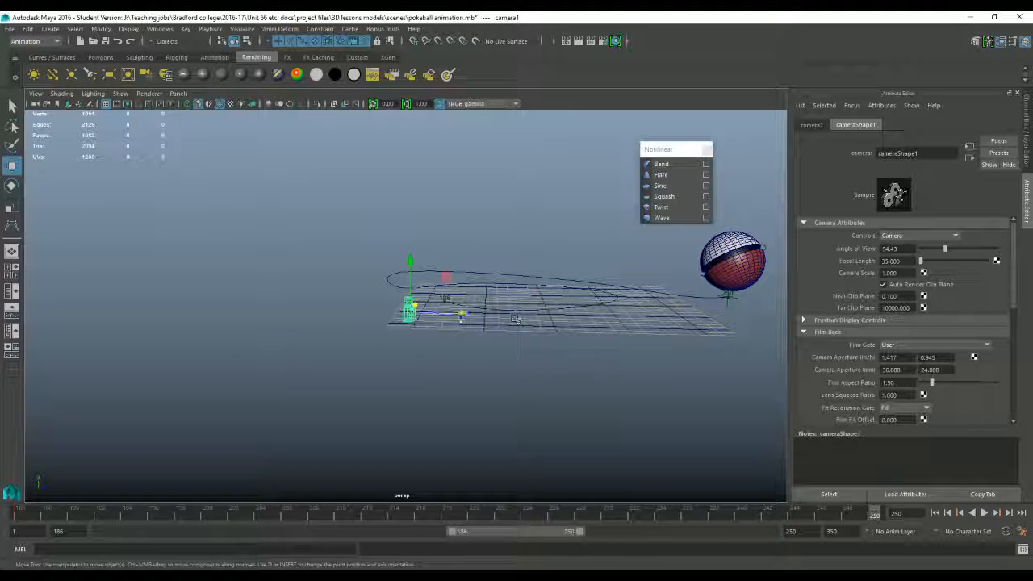
drag(462, 313, 854, 319)
scroll(674, 337, down, 3)
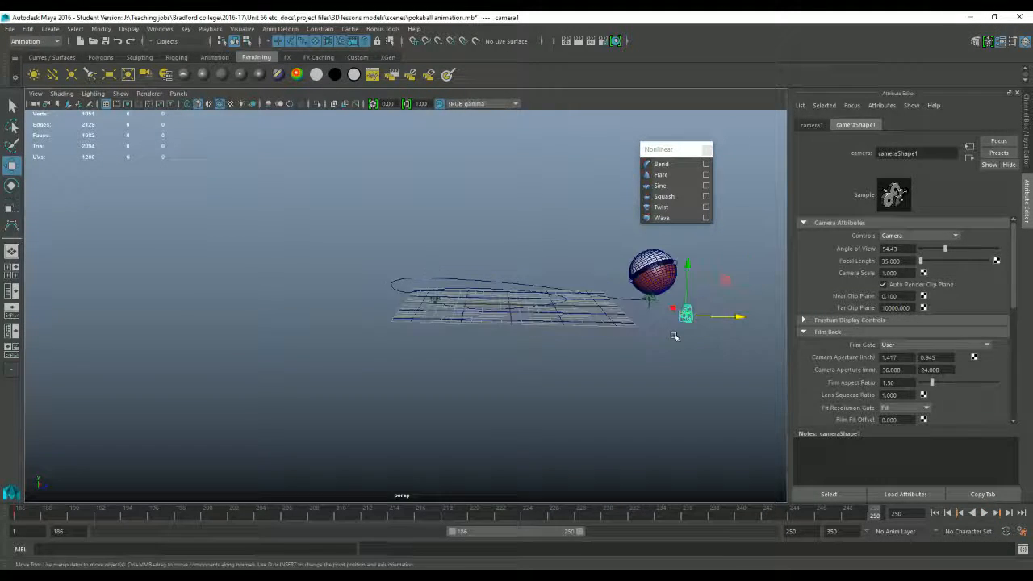
alt+middle_drag(674, 336, 593, 351)
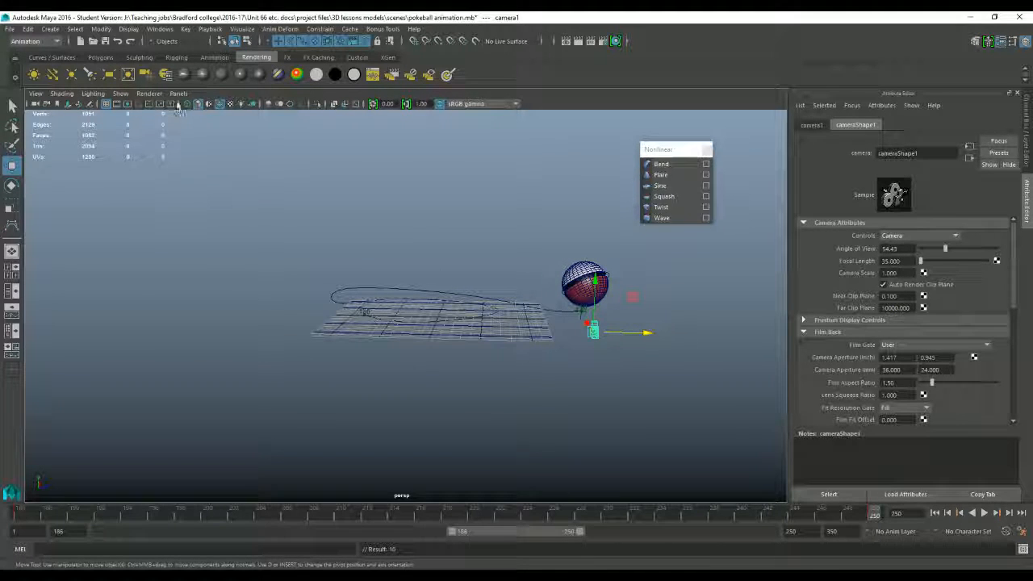
Step: Look through camera1, play the animation from frame 186 to check the camera movement, and return to the first frame
click(178, 93)
mouse_move(242, 104)
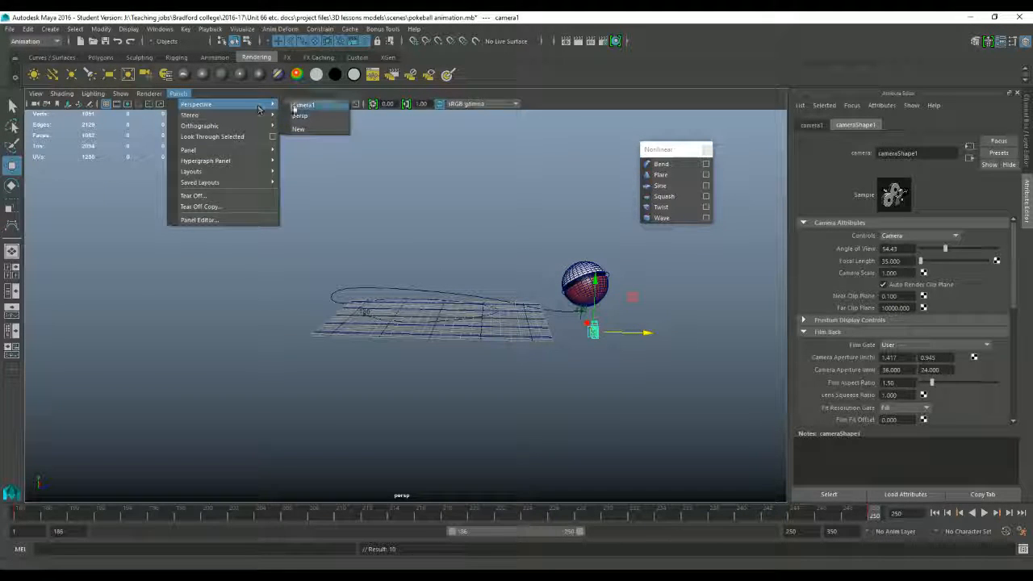
click(307, 106)
click(933, 512)
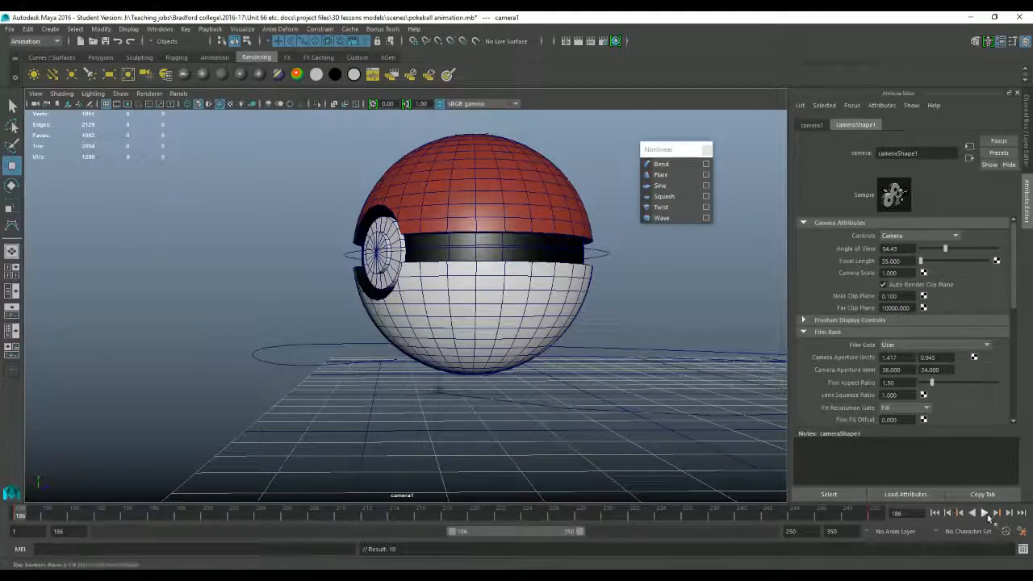
click(984, 514)
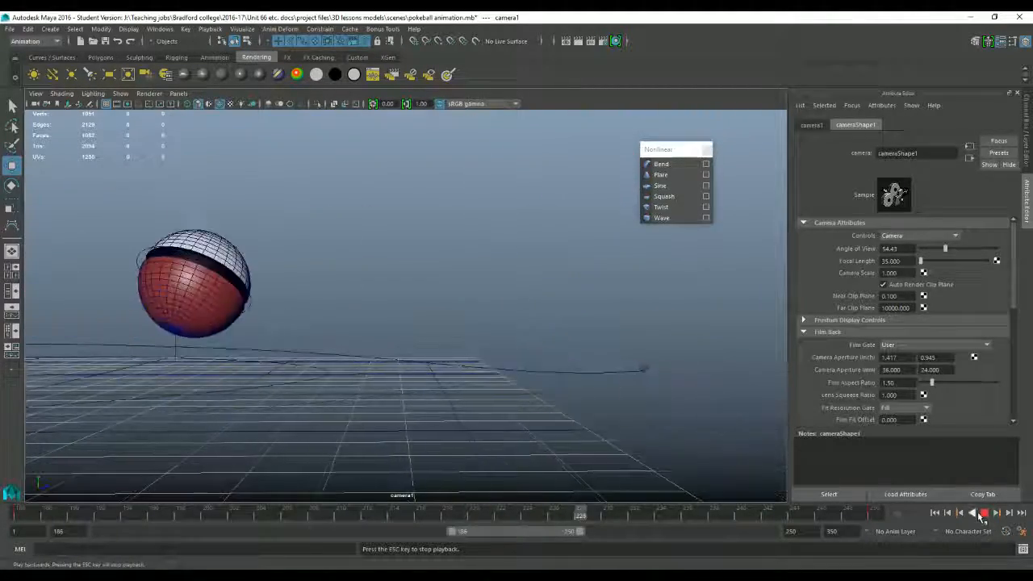
click(984, 514)
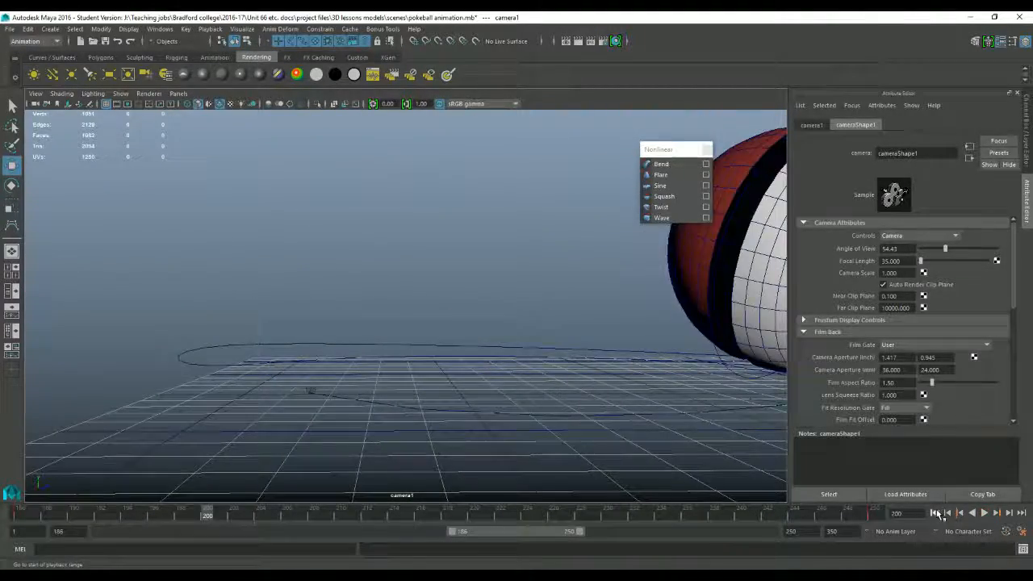
click(936, 513)
Step: Create an ambient light in the perspective view, raise it above the grid's centre and deselect it
click(178, 93)
mouse_move(275, 105)
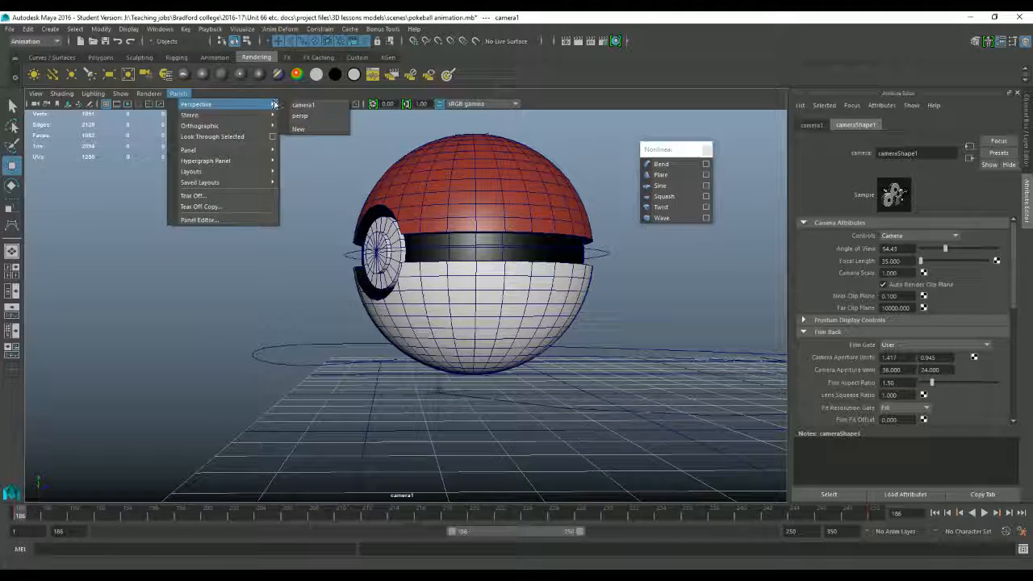
click(300, 115)
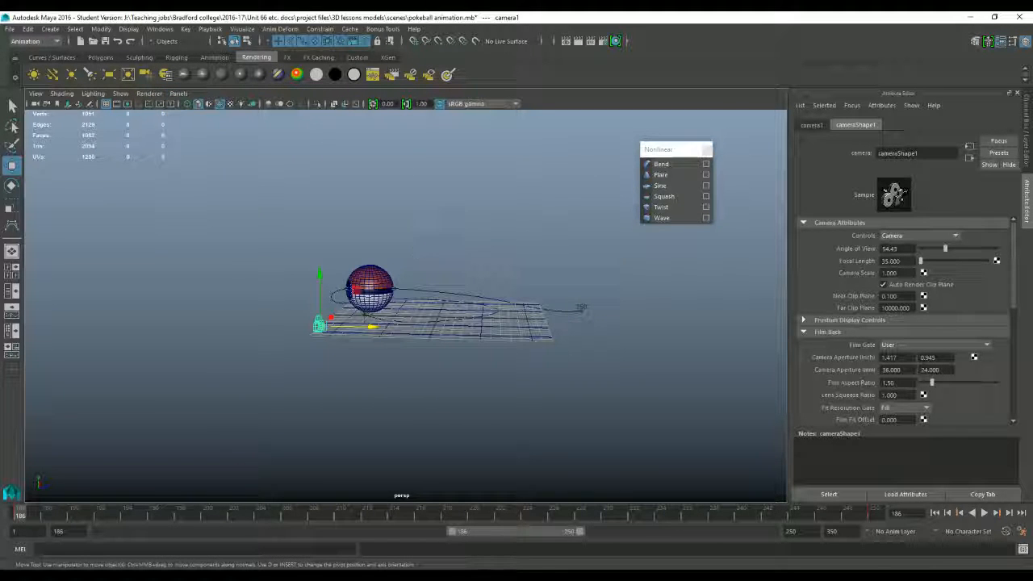
click(33, 74)
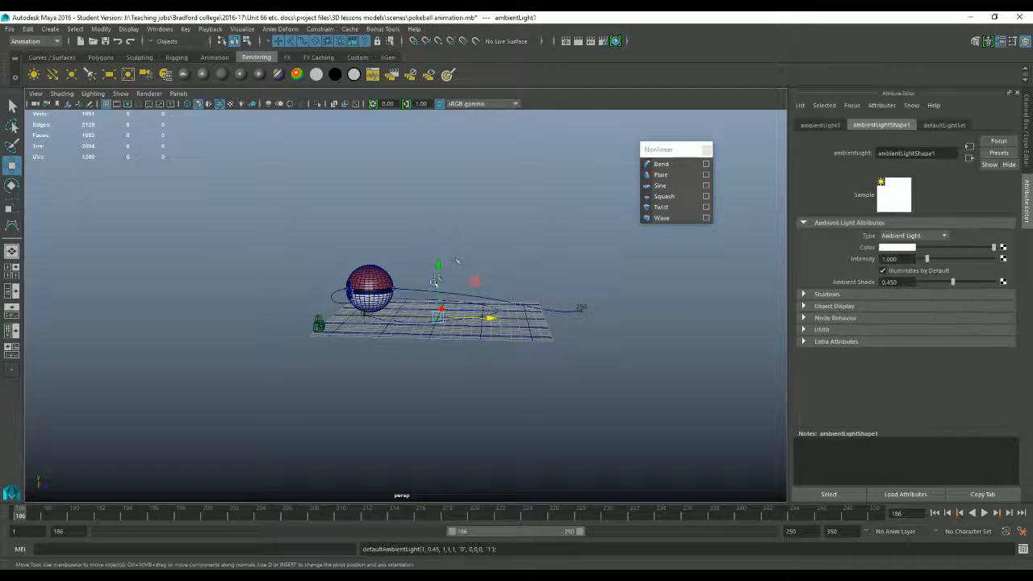
drag(437, 266, 440, 167)
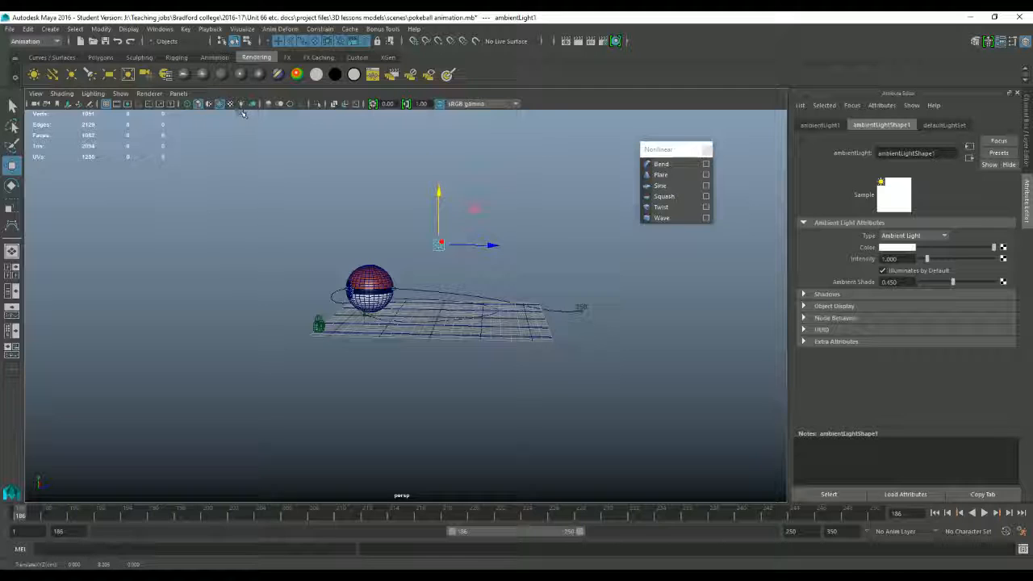
alt+drag(299, 179, 311, 226)
click(301, 196)
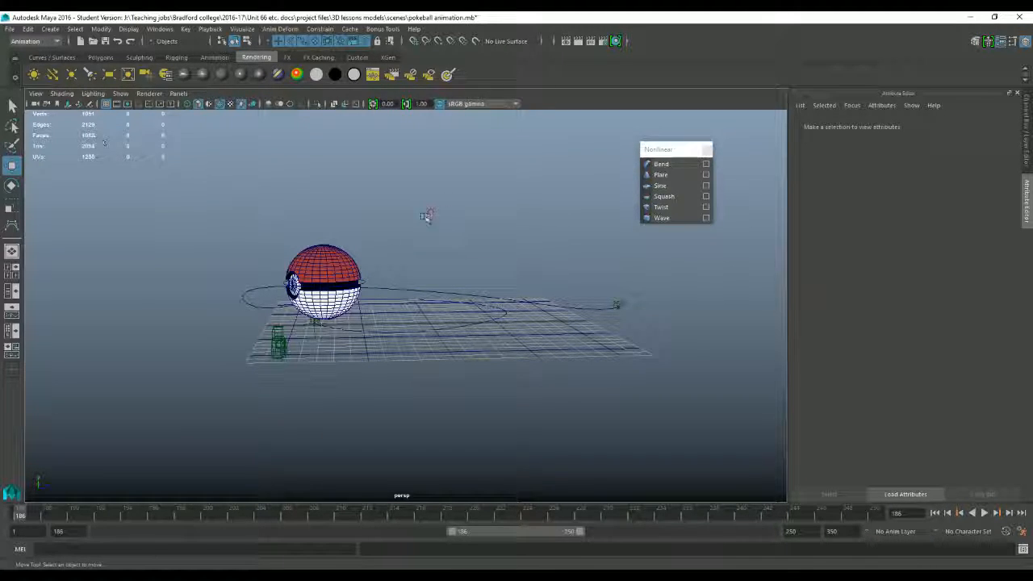
Step: Switch the menu set to Modeling
click(56, 41)
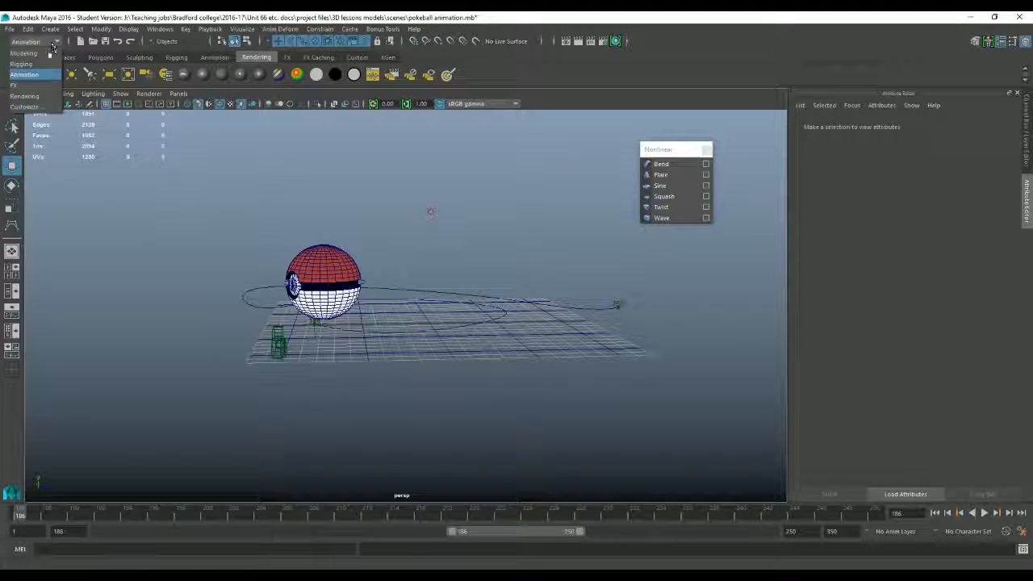
click(32, 49)
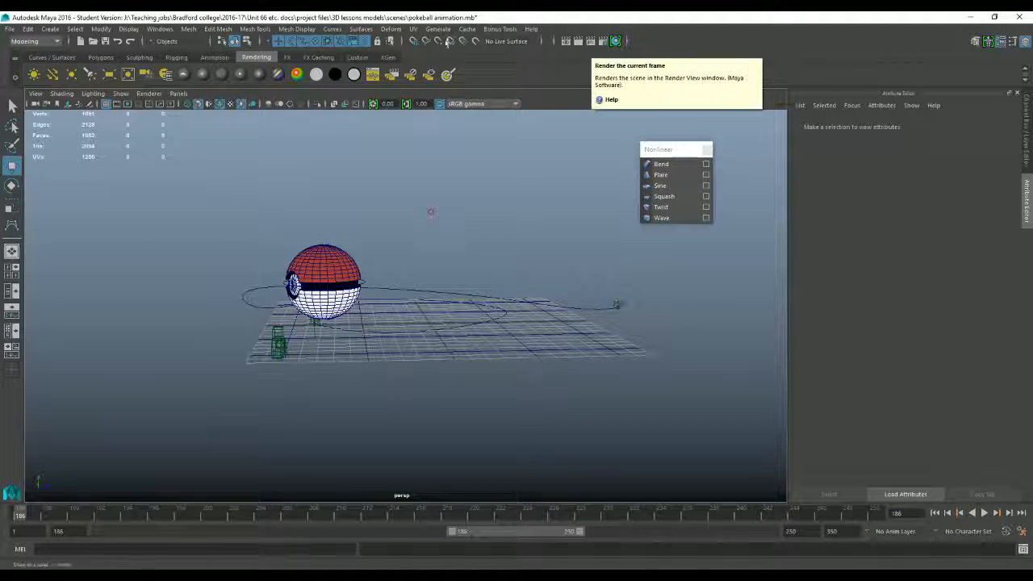
Step: Open the Render View window, bring it into reach and close it again
click(568, 42)
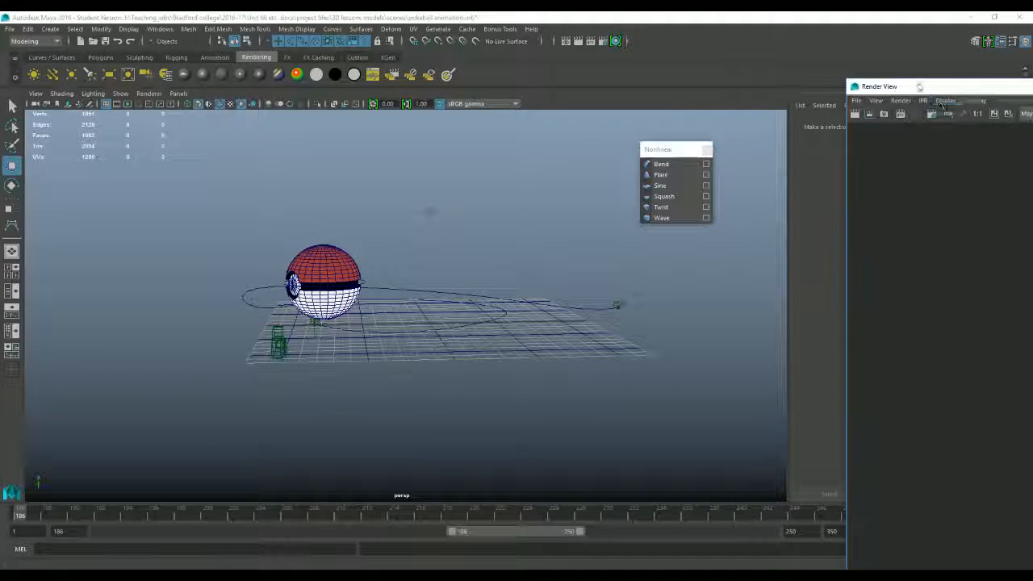
drag(875, 92, 53, 62)
drag(958, 69, 952, 145)
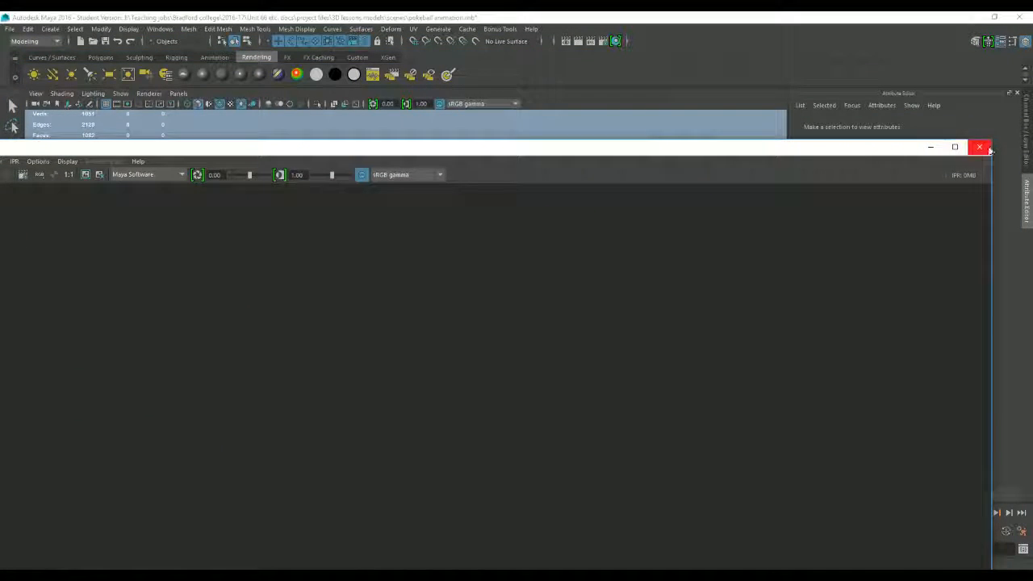
click(980, 145)
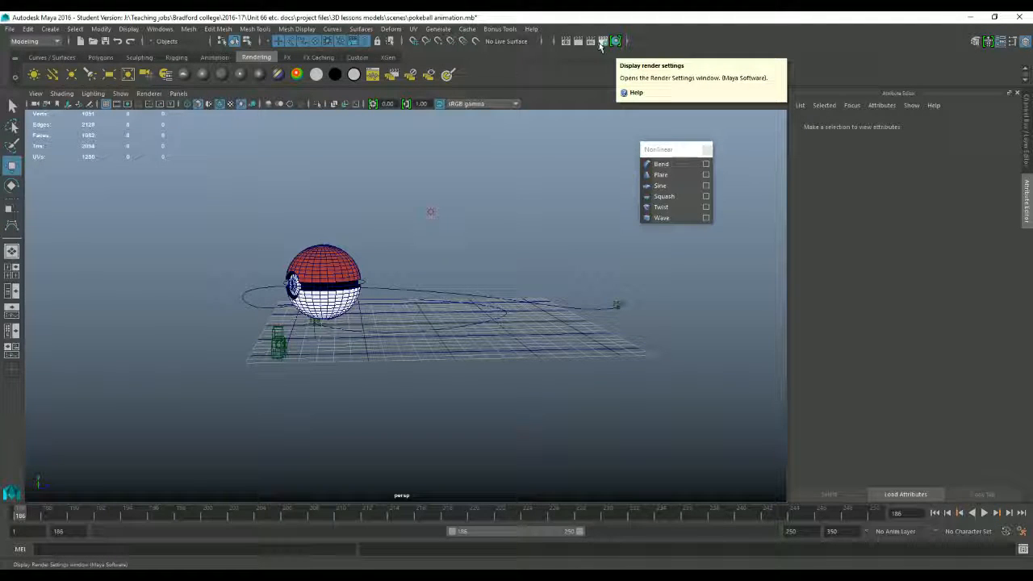
Step: In the render settings, choose Maya Software as the renderer and Windows Bitmap (bmp) as the image format
click(601, 44)
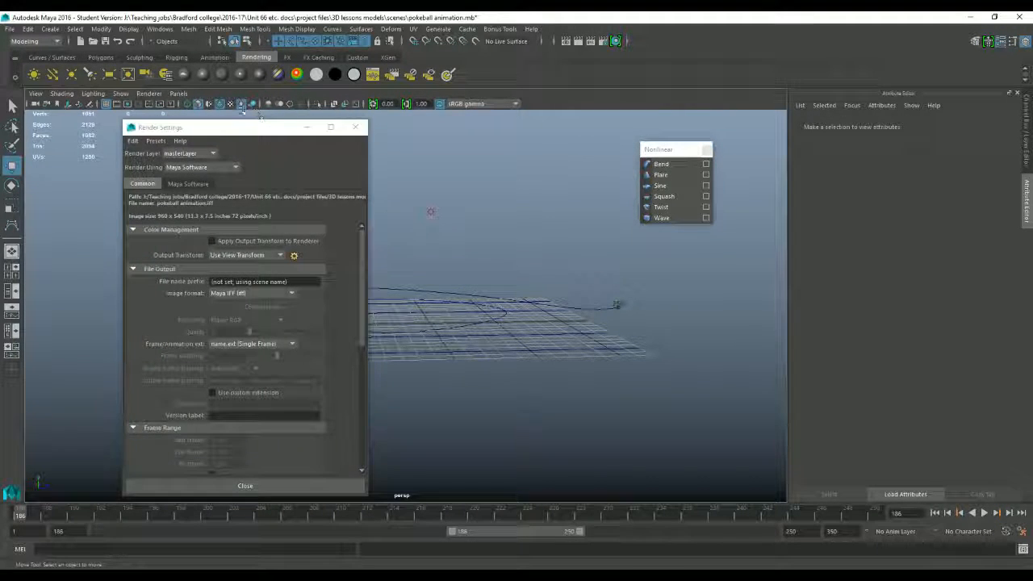
drag(215, 128, 327, 86)
click(315, 122)
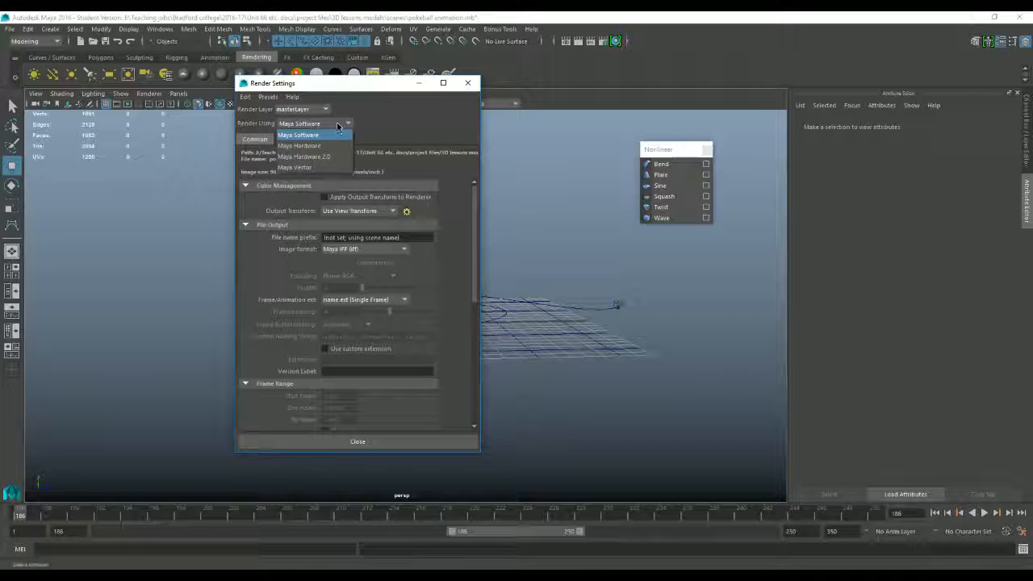
click(280, 133)
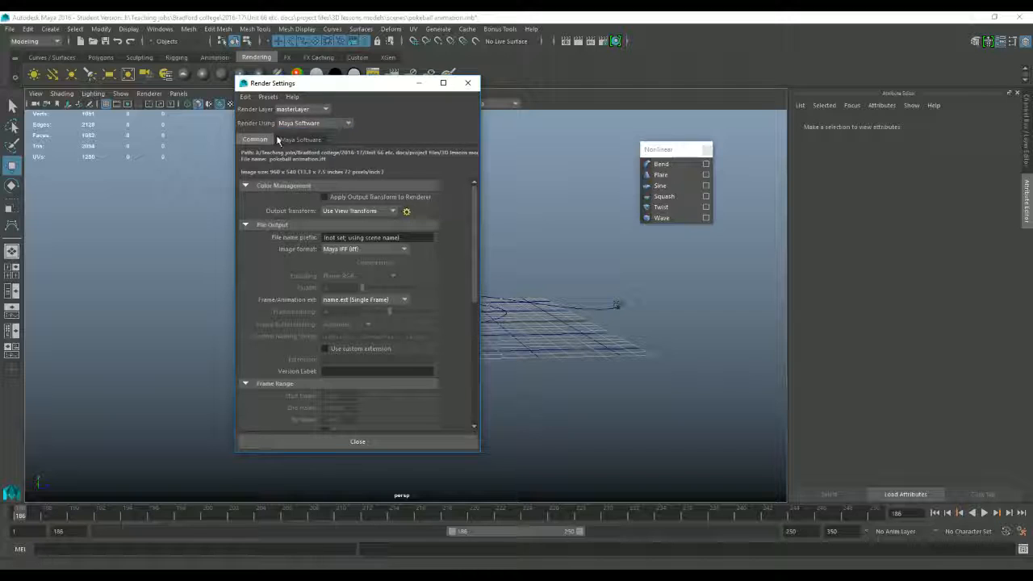
click(362, 249)
scroll(356, 355, down, 3)
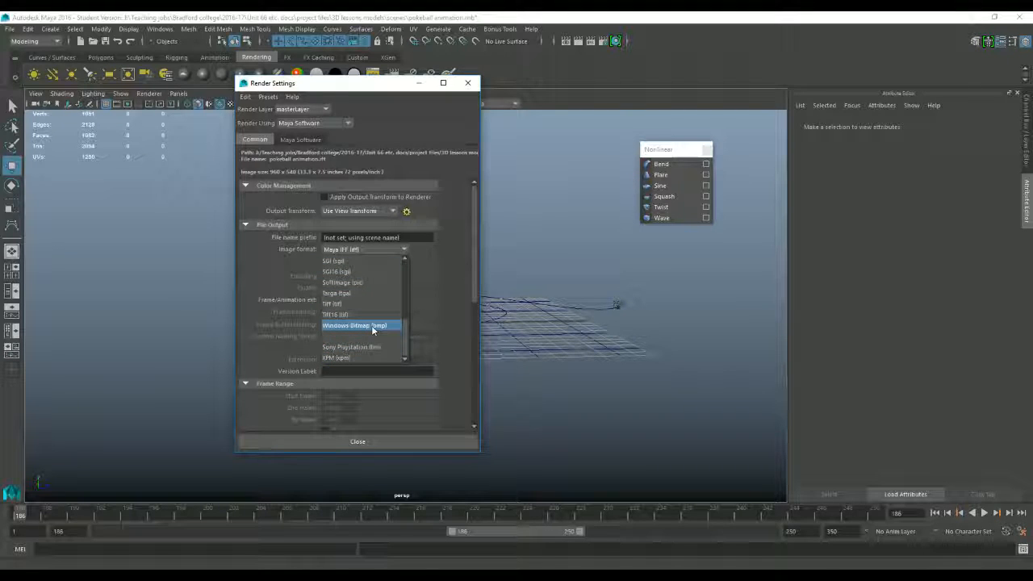
click(372, 325)
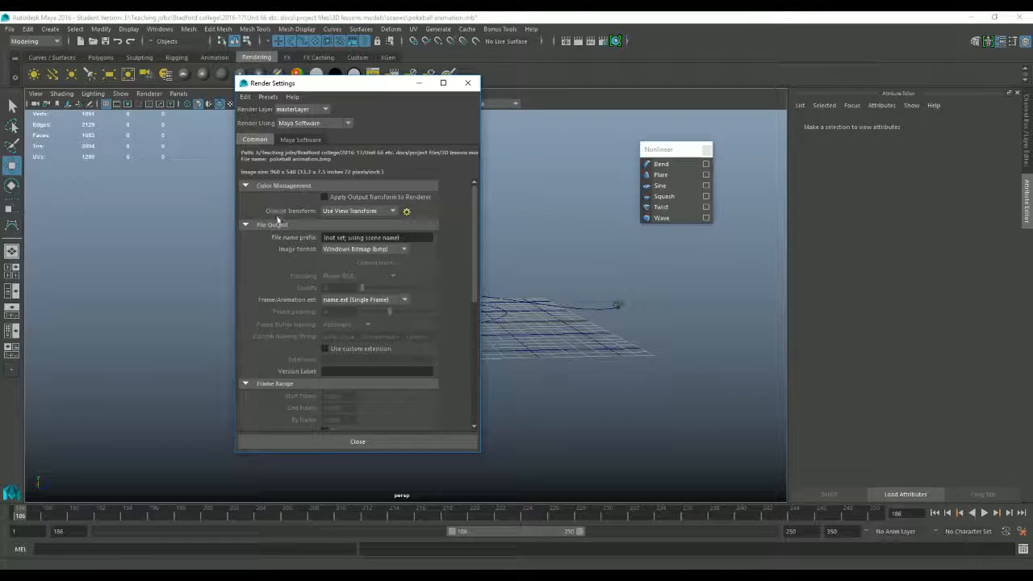
Step: Set the frame/animation extension to name.#.ext so that a numbered image sequence is rendered
scroll(274, 260, down, 2)
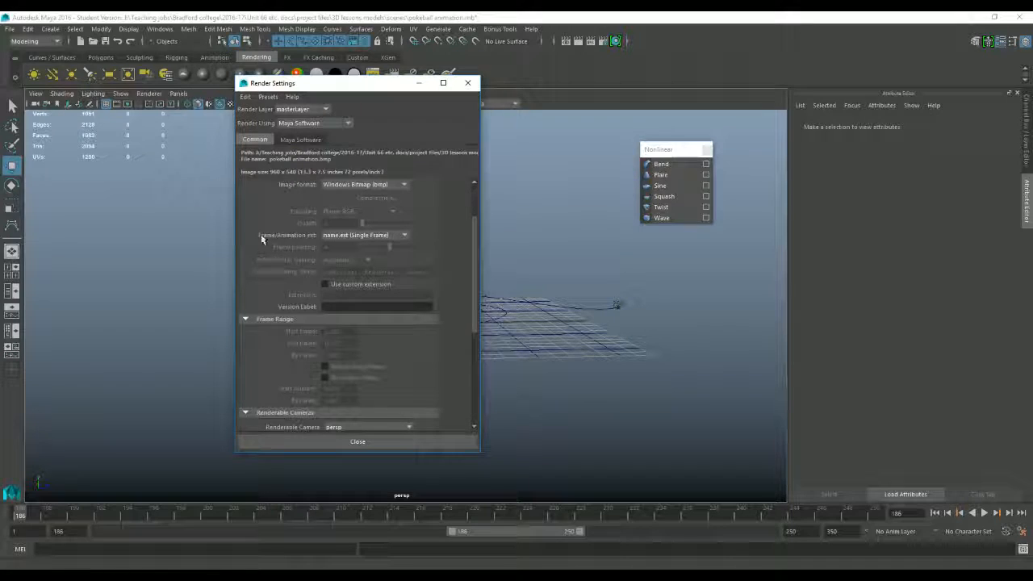
click(363, 236)
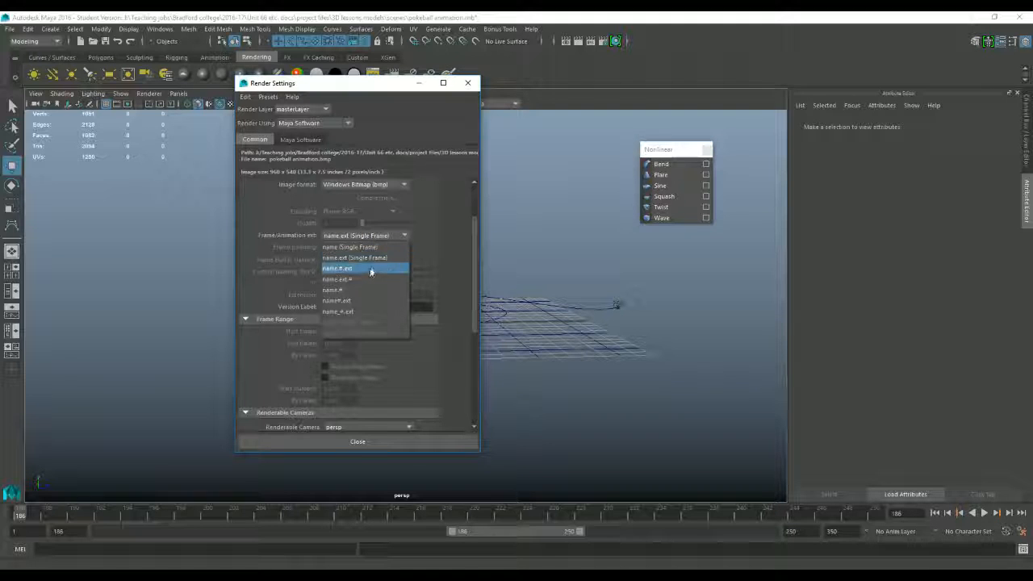
click(351, 270)
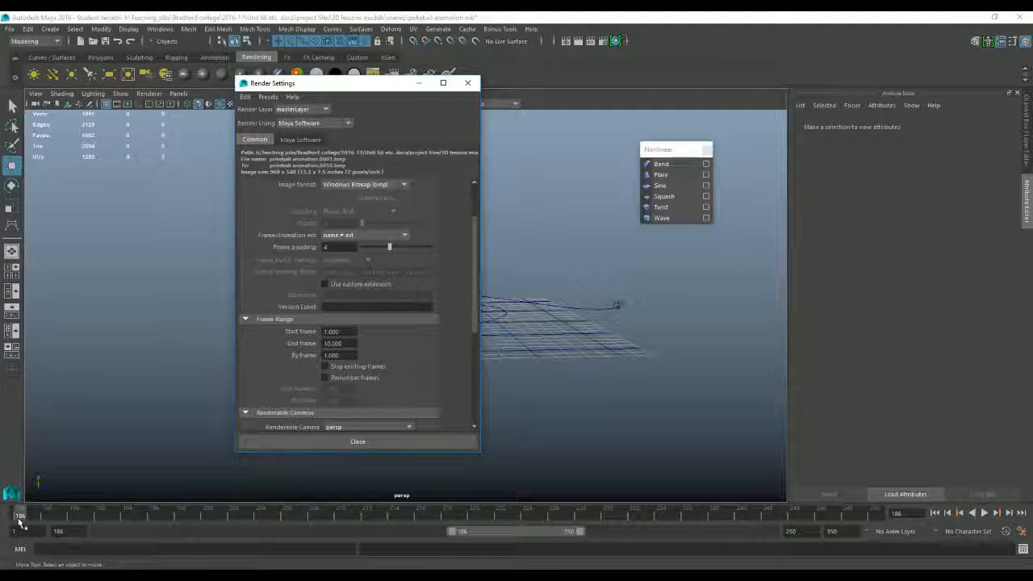
Step: Set the render frame range to start at frame 186 and end at frame 250
click(332, 331)
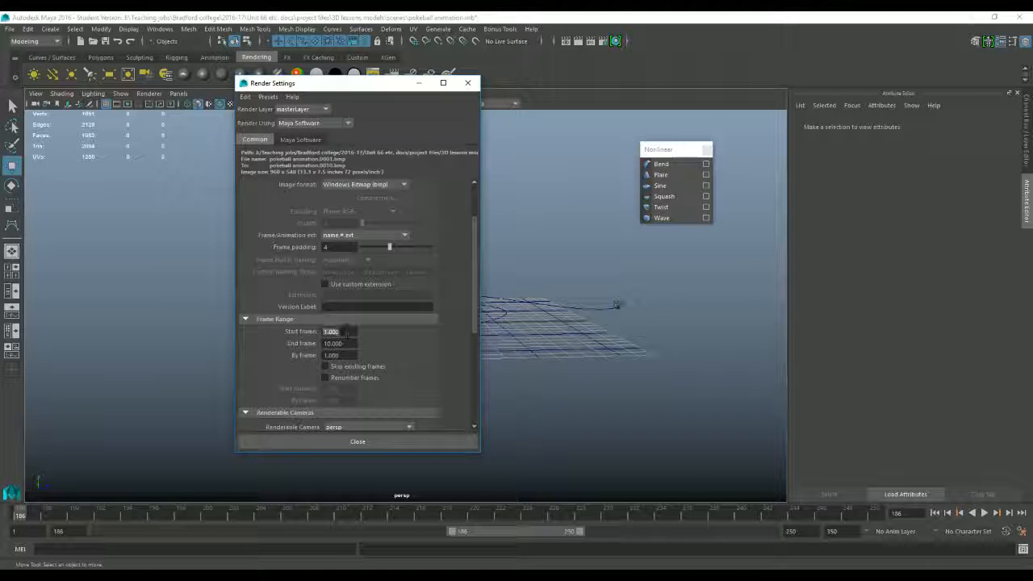
text(186)
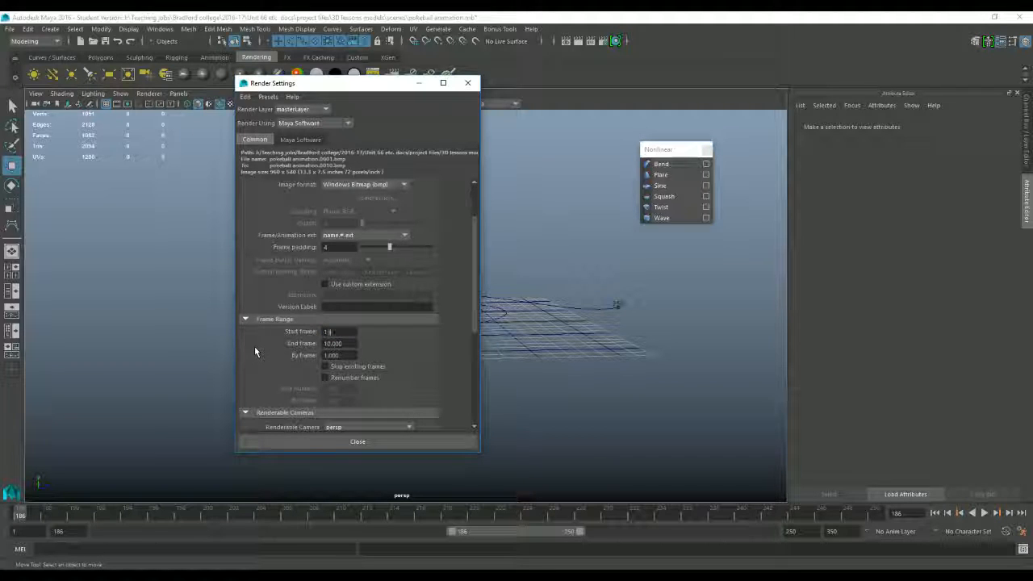
key(Return)
click(351, 343)
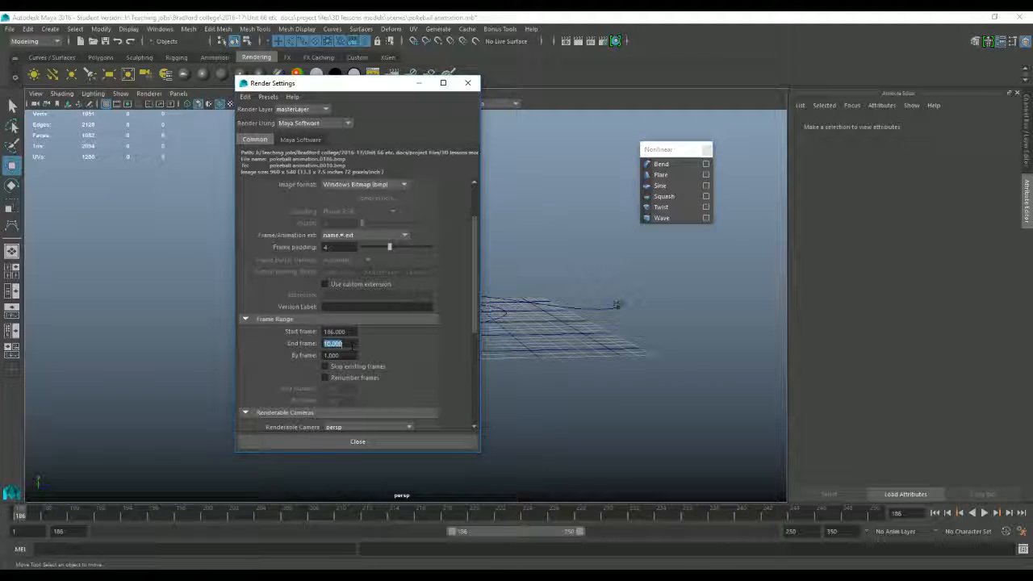
text(250)
key(Tab)
Step: Choose camera1 as the renderable camera in the render settings
scroll(405, 345, down, 1)
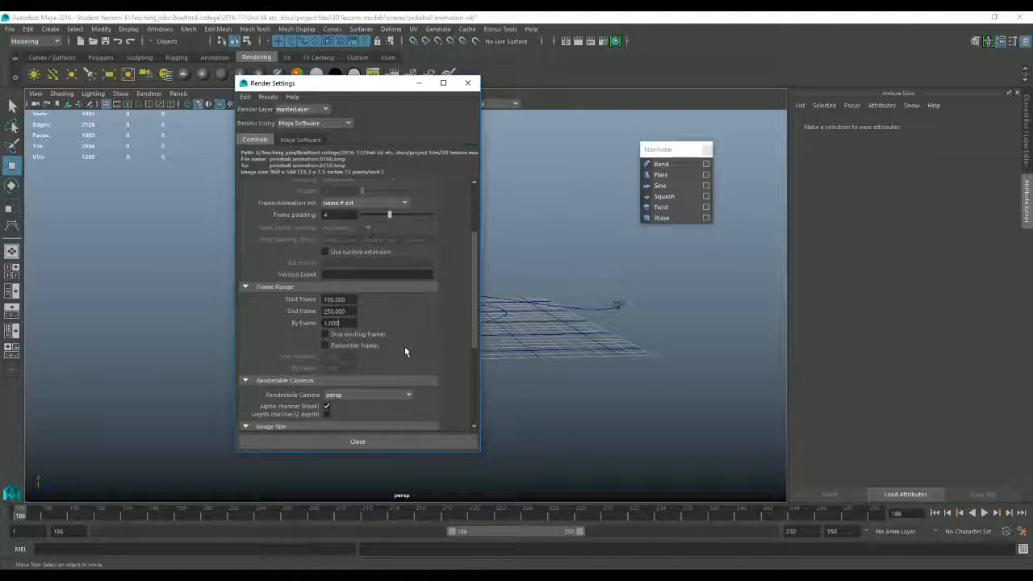
scroll(282, 332, down, 3)
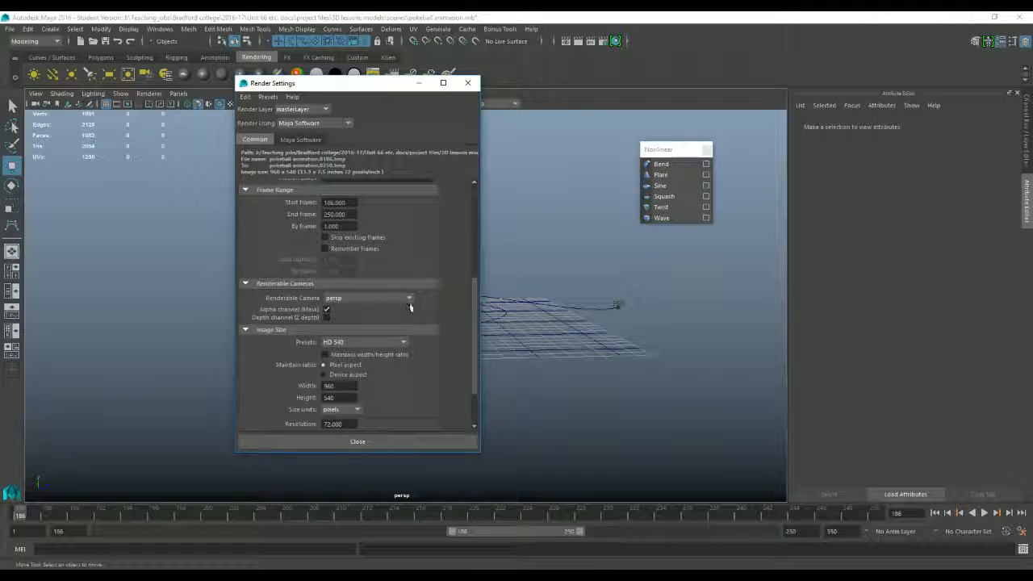
click(363, 304)
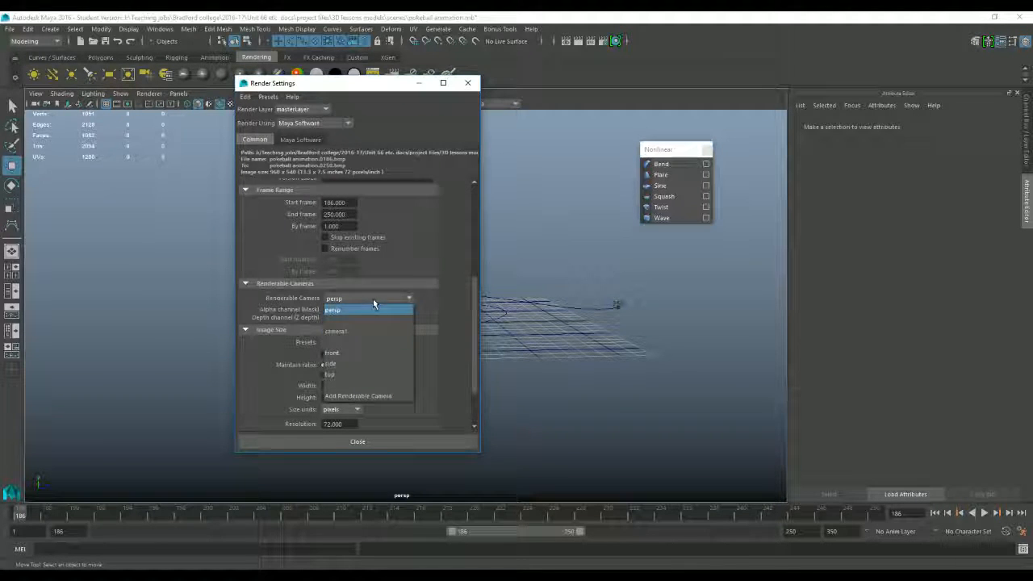
click(374, 330)
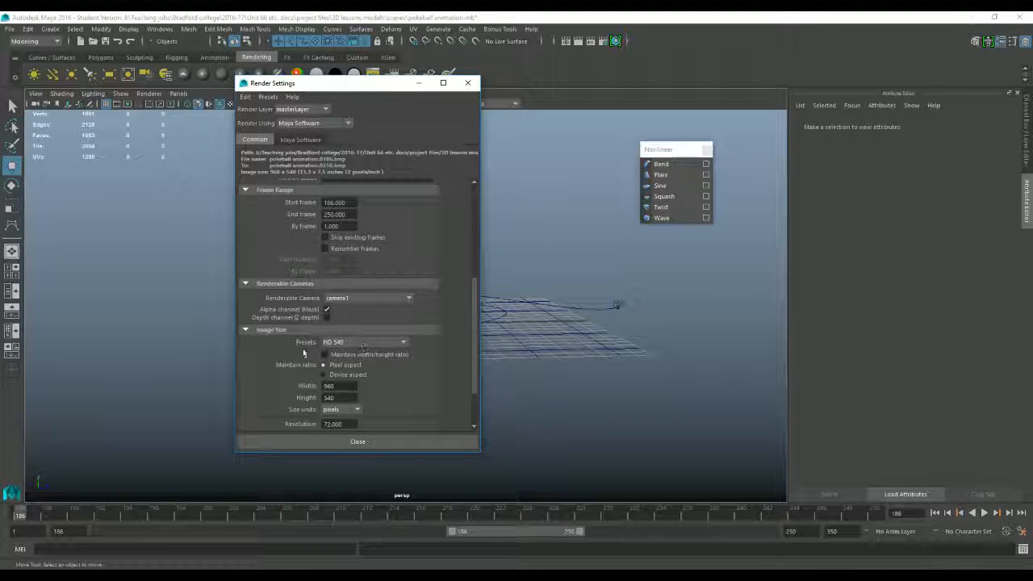
Step: Look through the image size presets in the render settings, keeping the HD 540 preset
scroll(304, 353, down, 2)
click(348, 280)
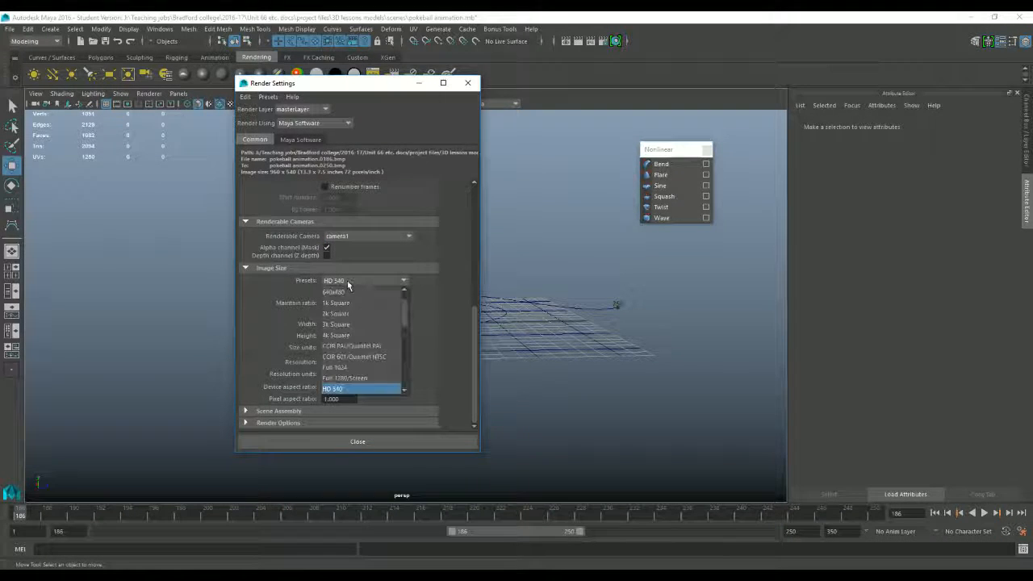
scroll(347, 309, up, 1)
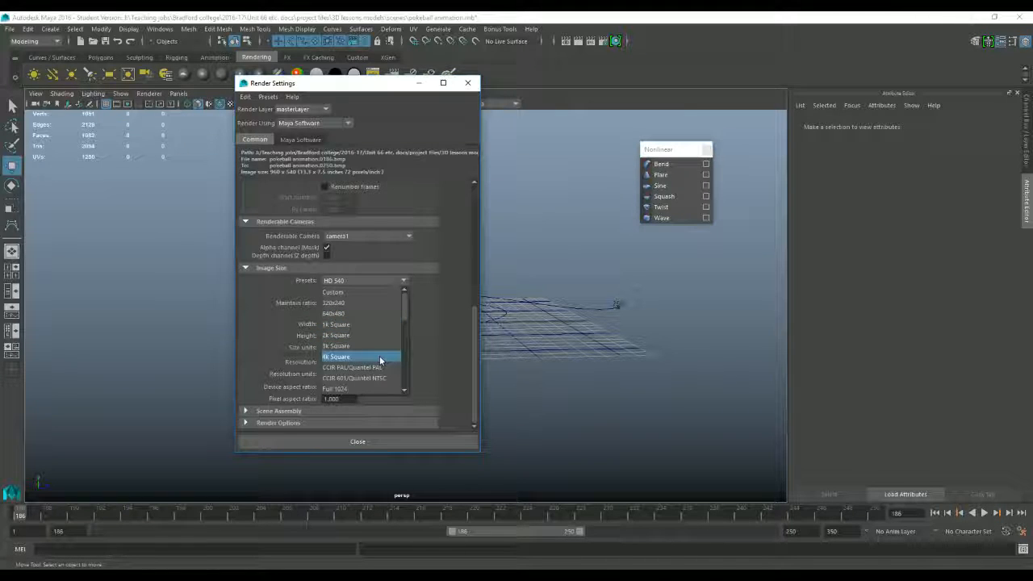
scroll(408, 335, down, 2)
scroll(408, 335, down, 2)
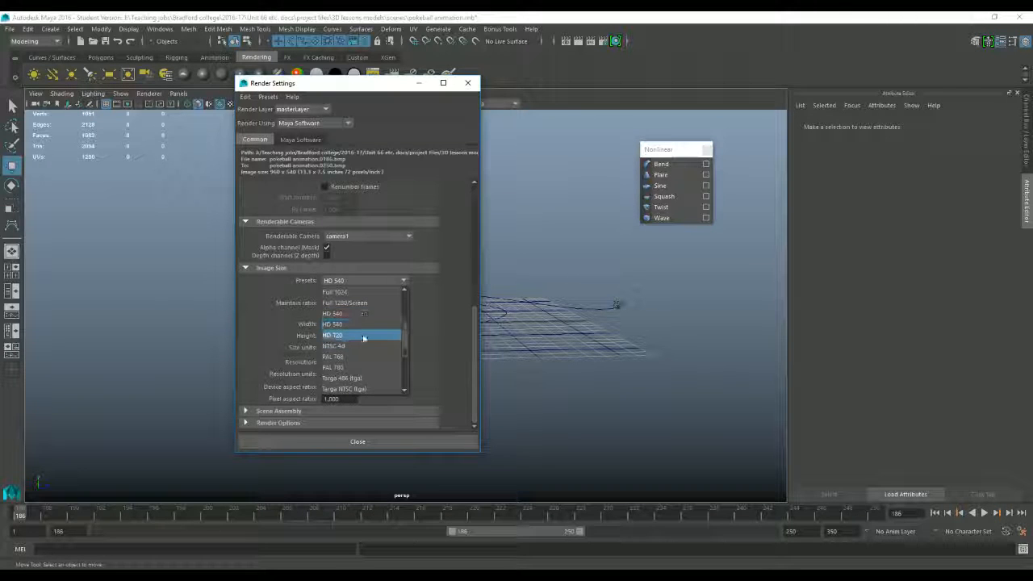
drag(403, 339, 415, 381)
click(411, 288)
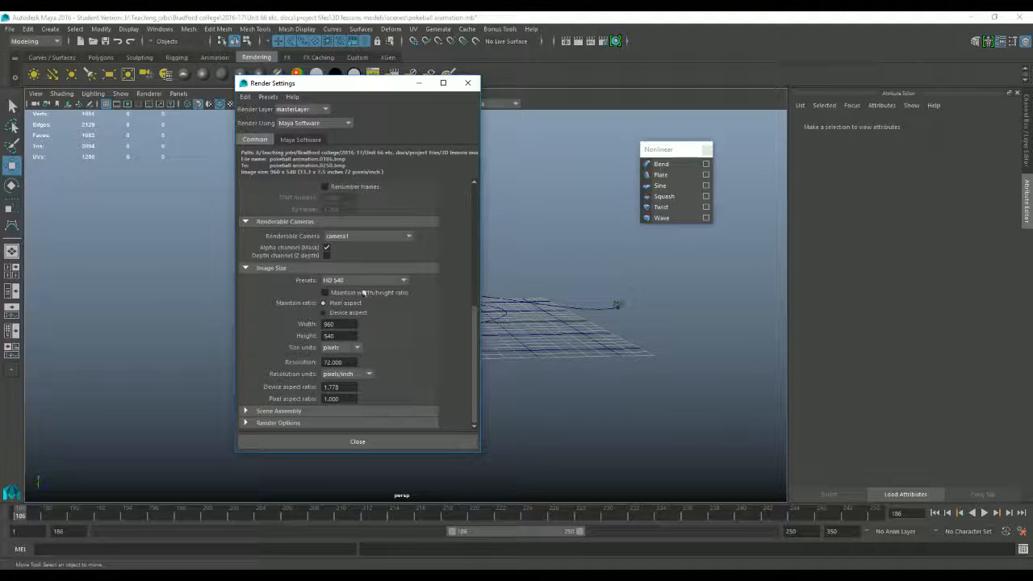
Step: Review the file output, frame range, renderable camera and image size settings, and close the render settings
scroll(367, 295, up, 10)
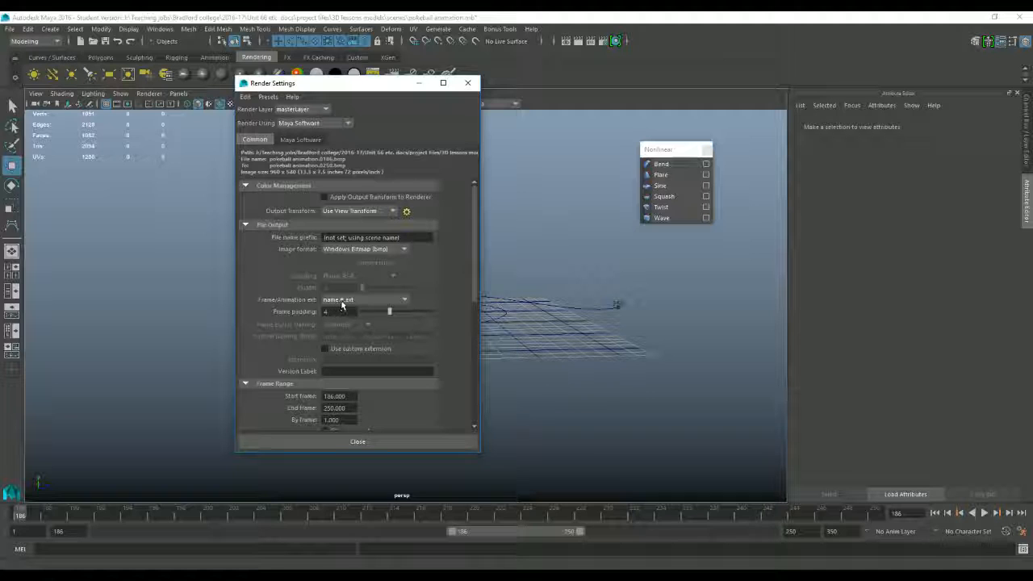
scroll(367, 303, down, 5)
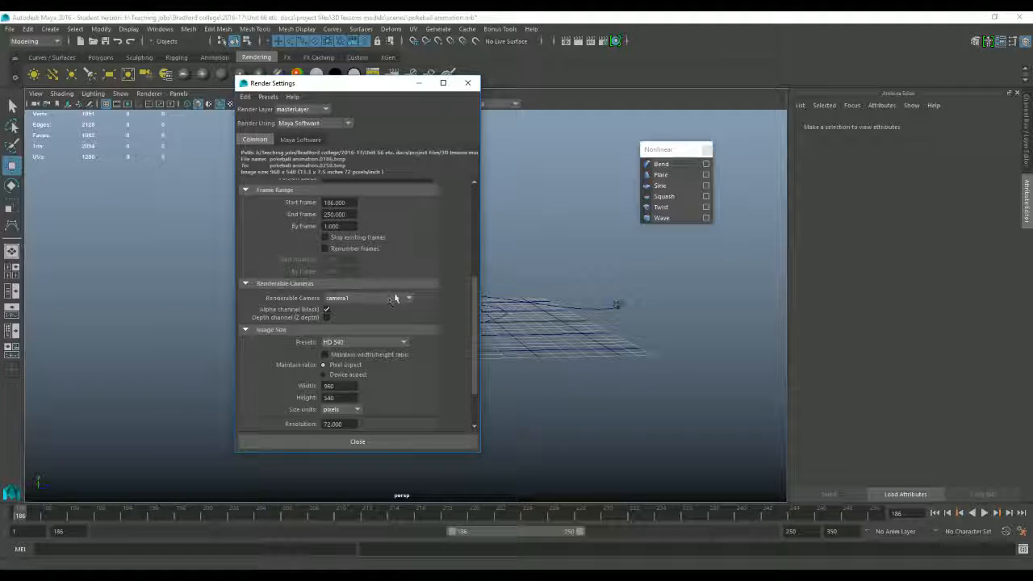
scroll(421, 297, down, 2)
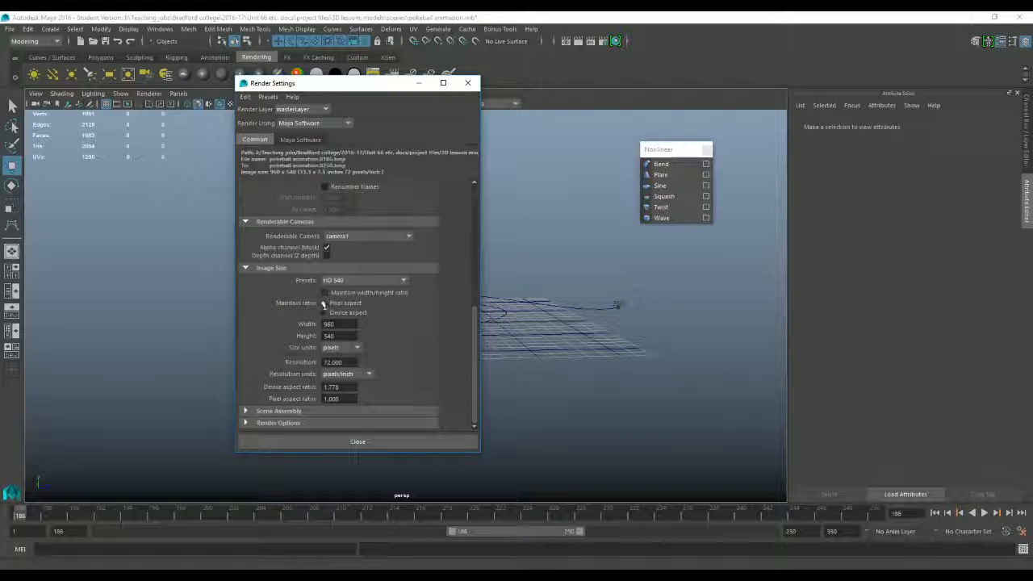
click(386, 444)
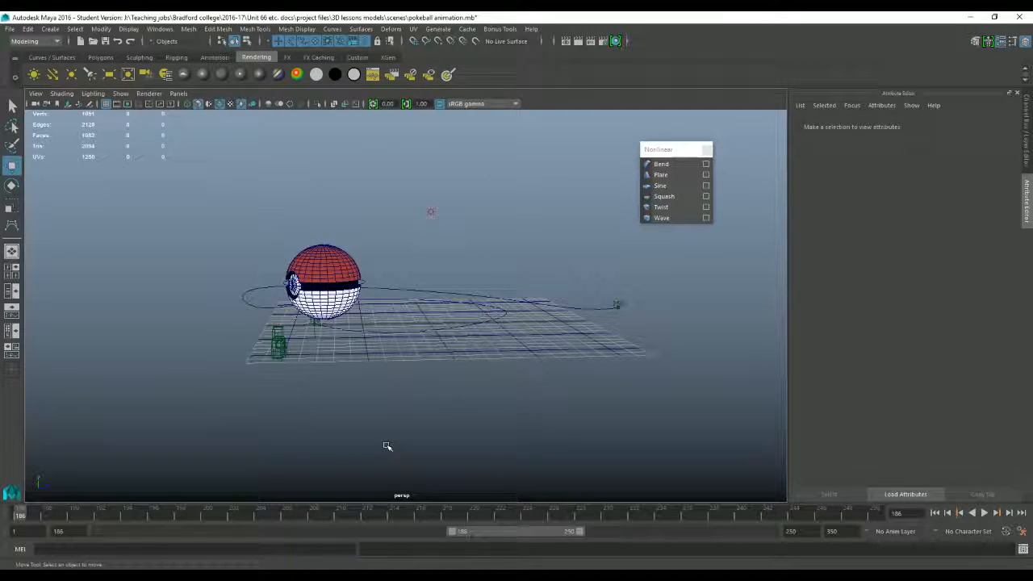
Step: Start a batch render of the animation using all available processors, cancelling the firewall alert and continuing past the student version notice
click(46, 42)
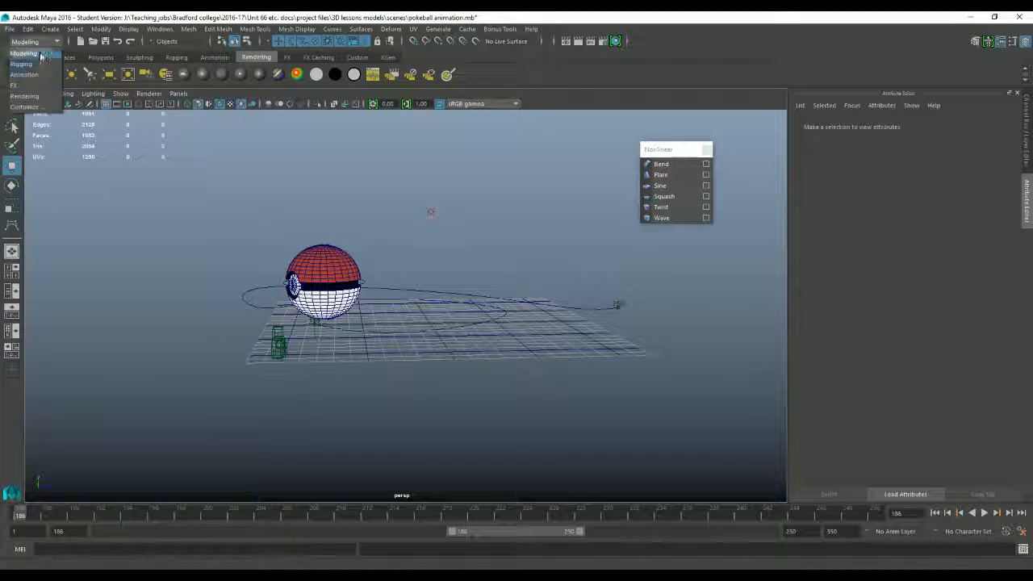
click(28, 96)
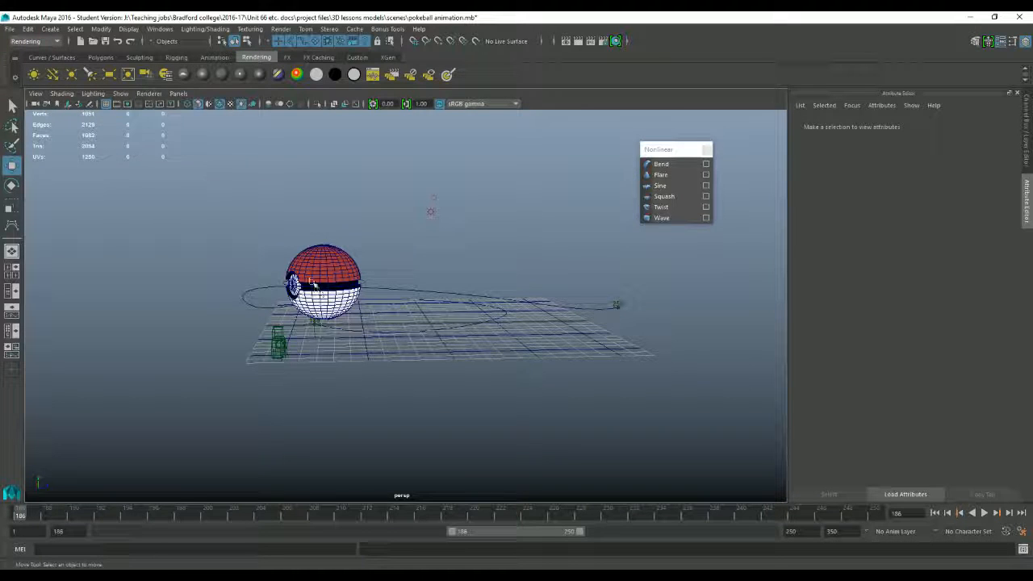
scroll(313, 282, up, 2)
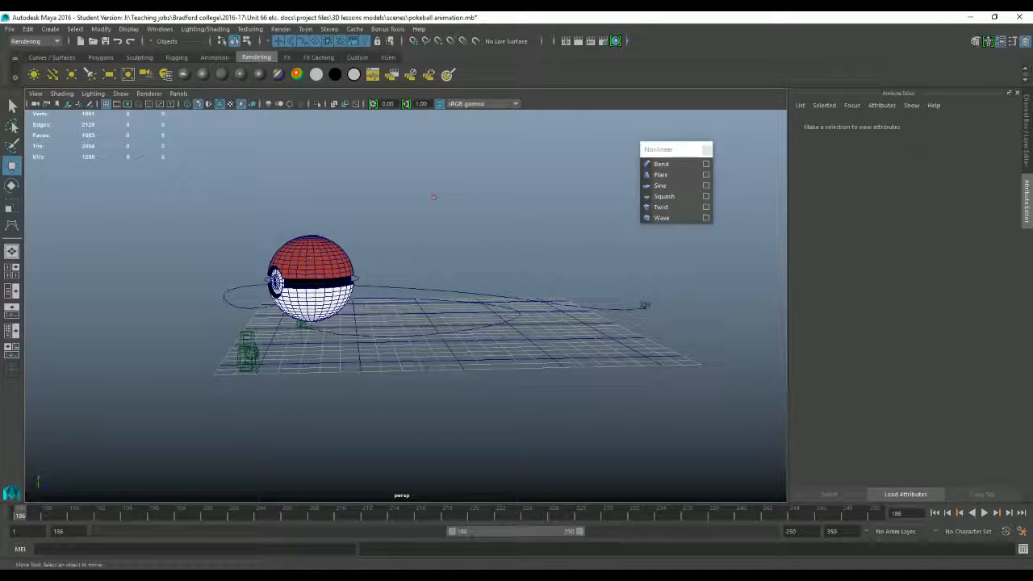
click(280, 29)
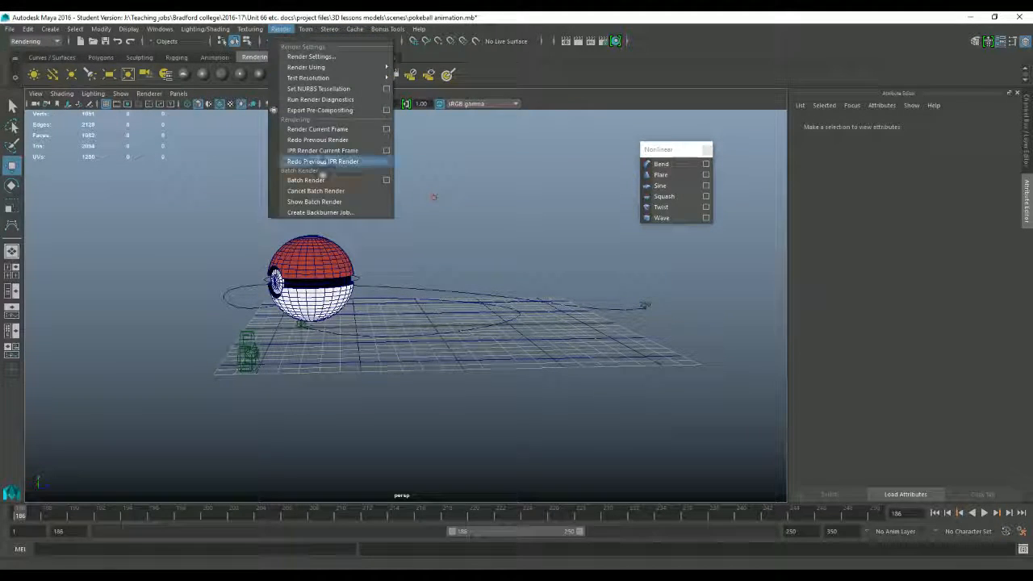
click(386, 180)
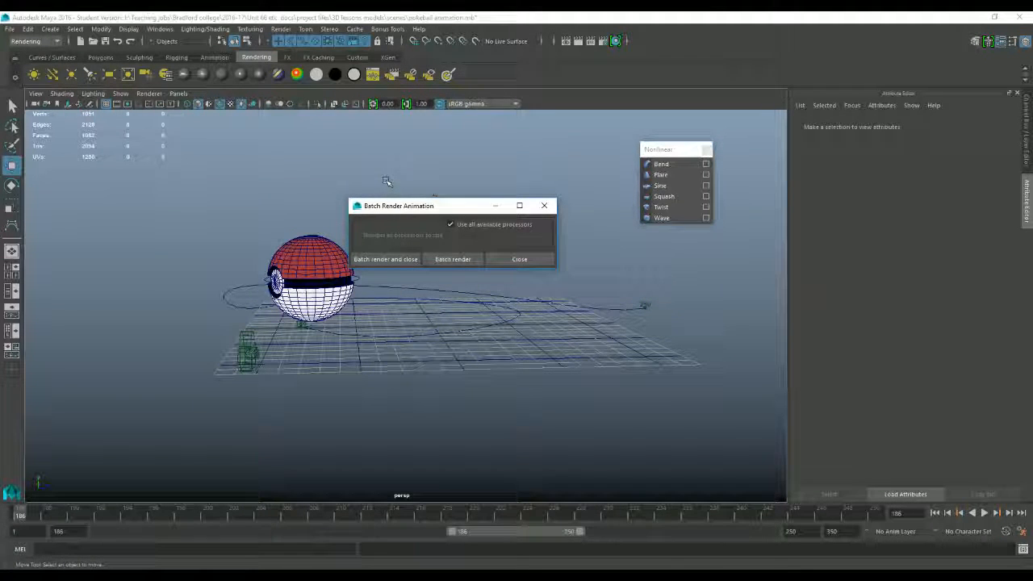
click(460, 263)
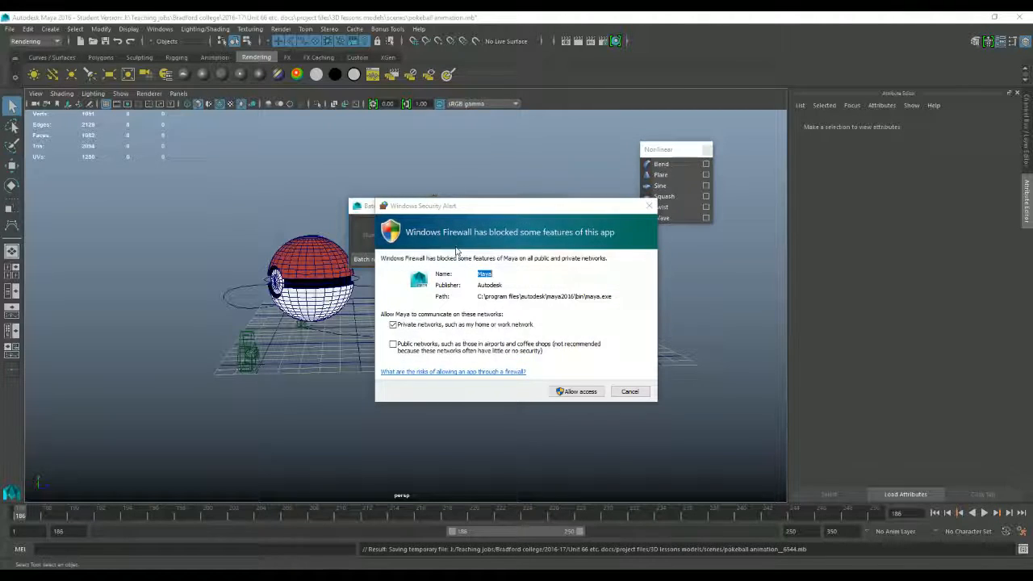
click(630, 391)
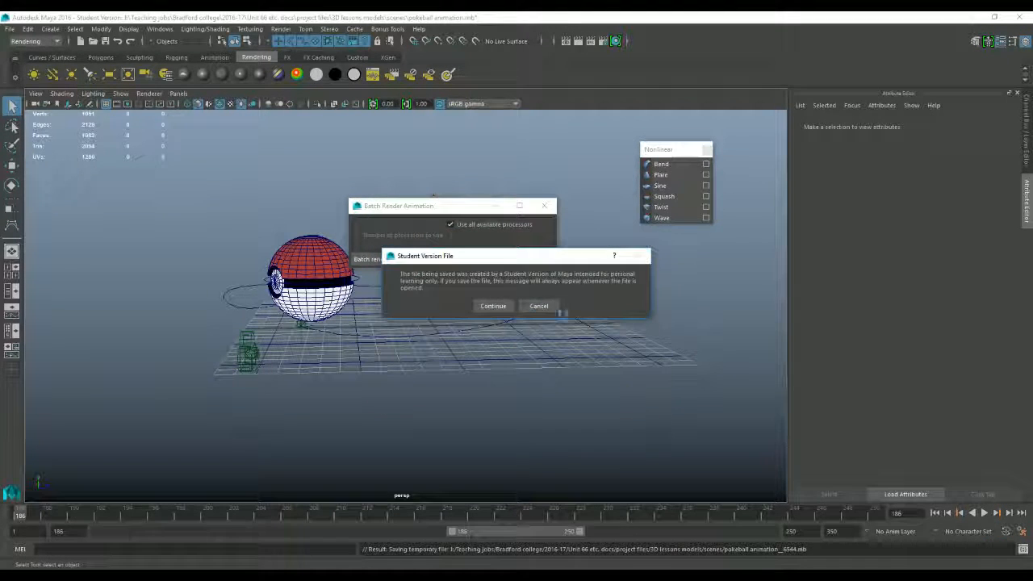
click(507, 306)
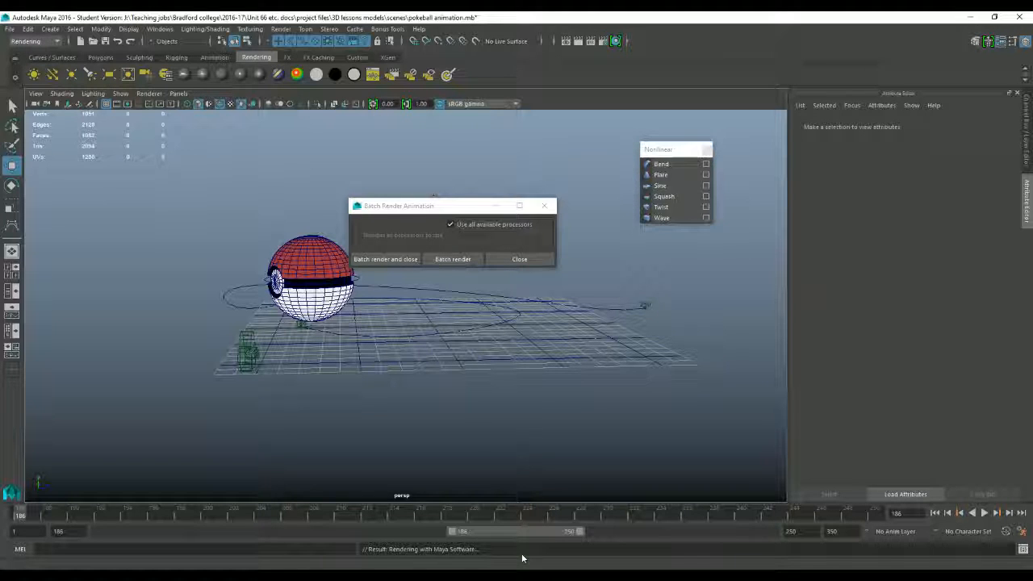
click(278, 577)
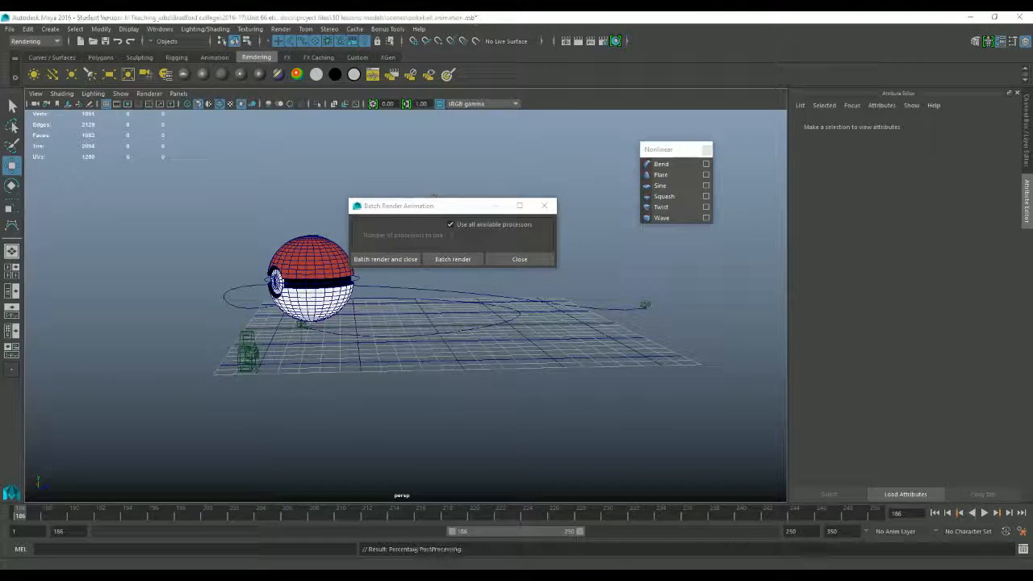
mouse_move(310, 551)
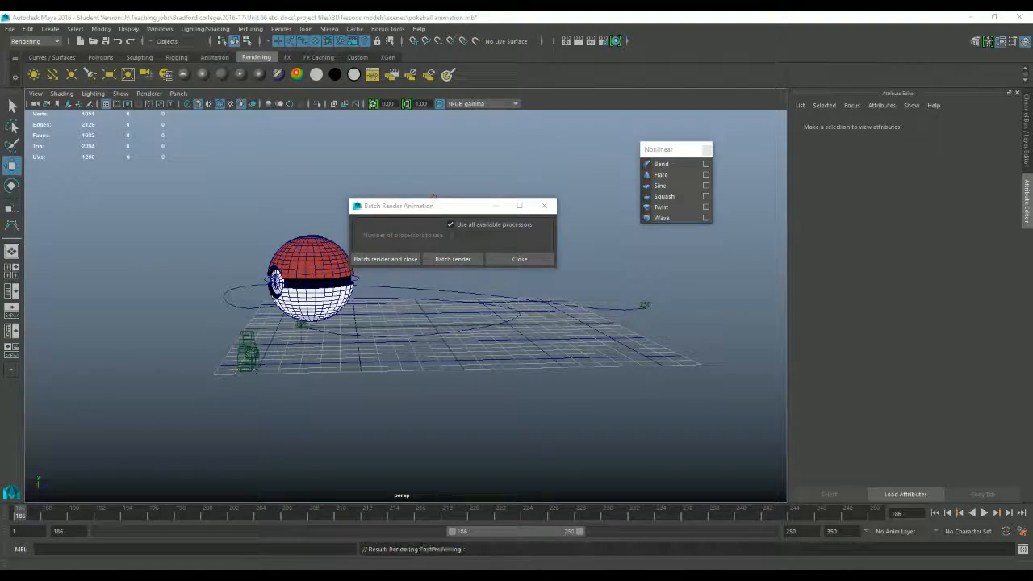
right_click(278, 577)
click(529, 551)
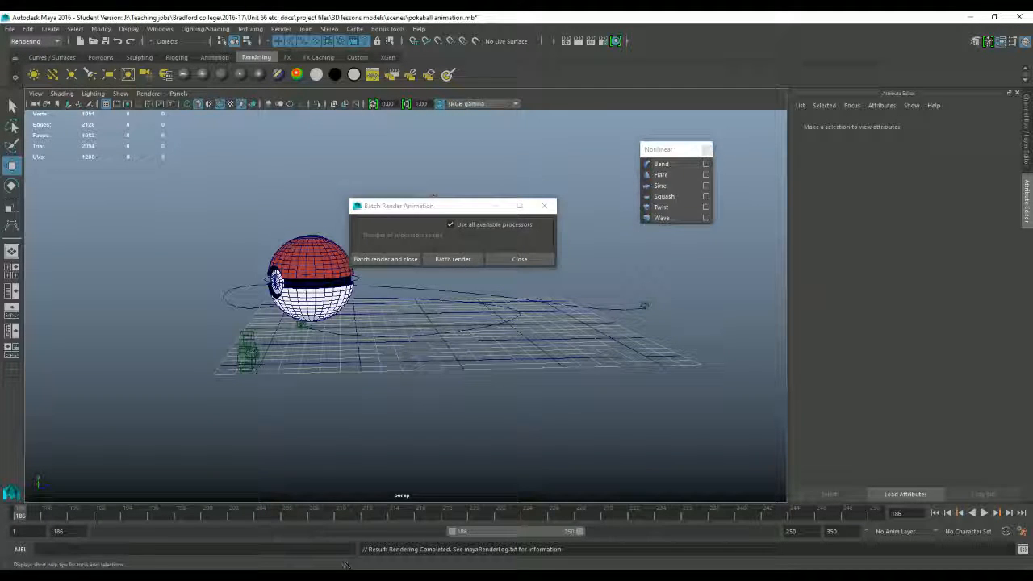
Step: Open the images folder of the 3D lessons models project in File Explorer and check the rendered pokeball animation frames
right_click(279, 576)
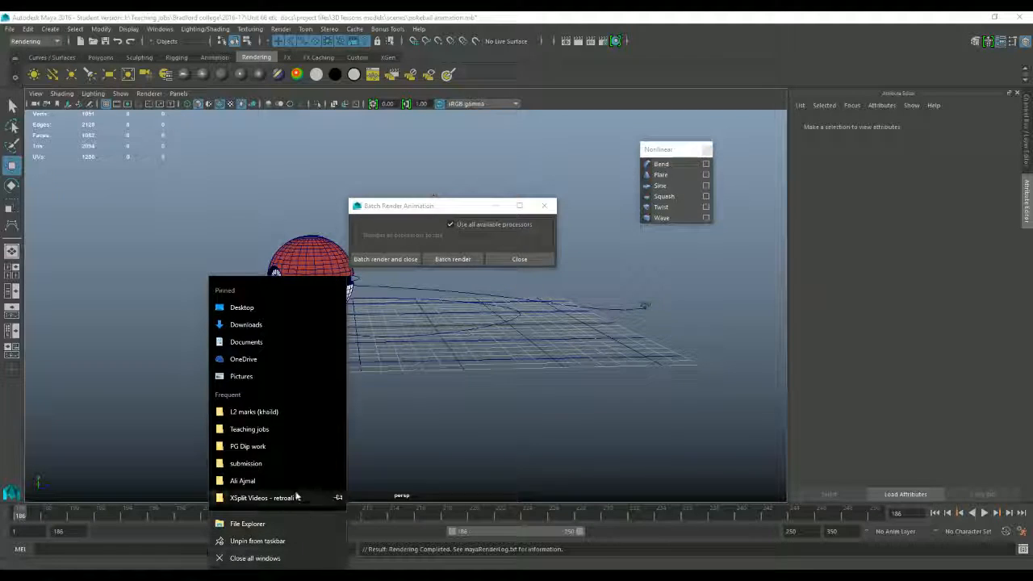
click(285, 424)
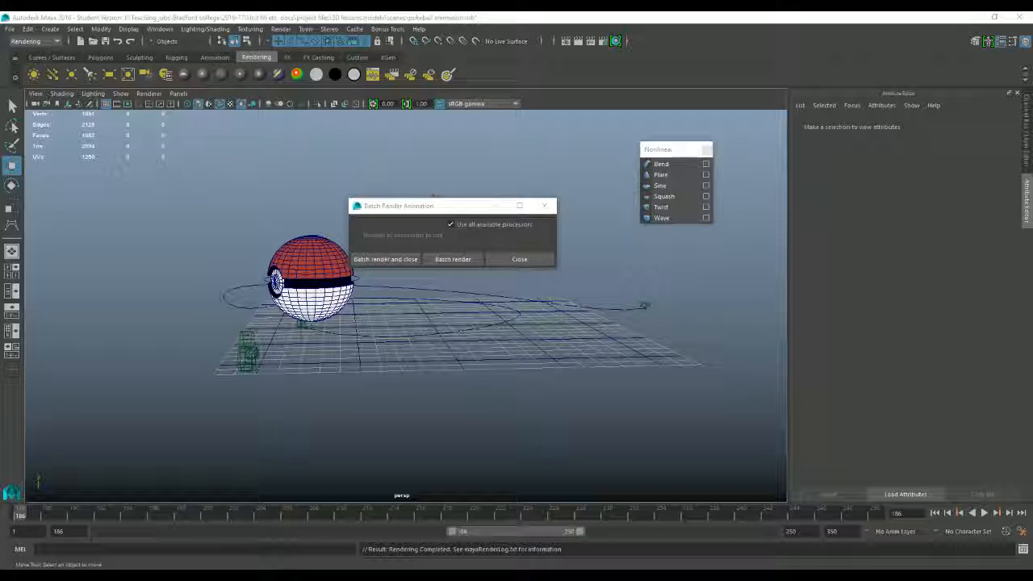
drag(1032, 145, 425, 138)
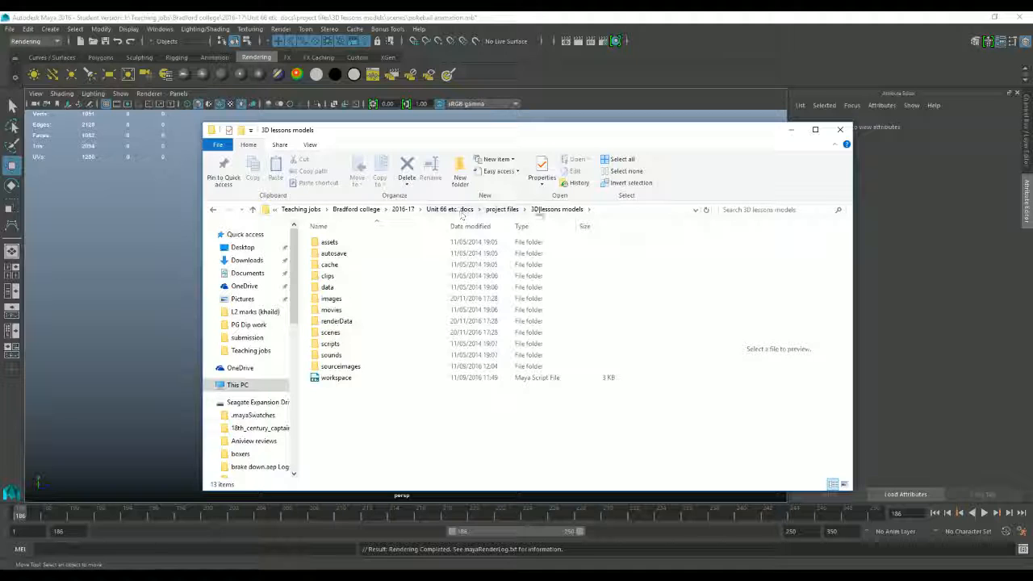
double_click(377, 299)
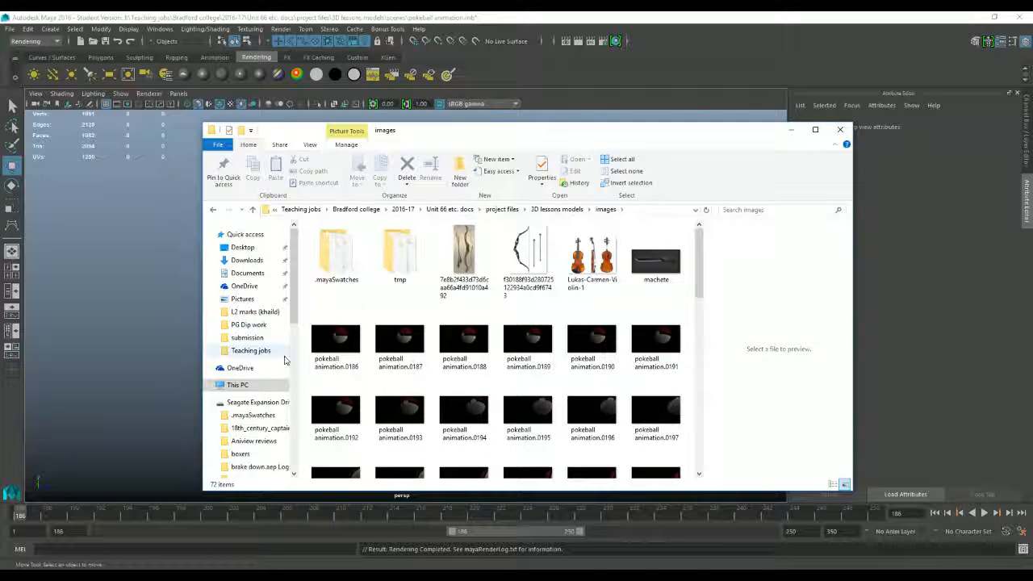
click(335, 339)
scroll(417, 349, down, 5)
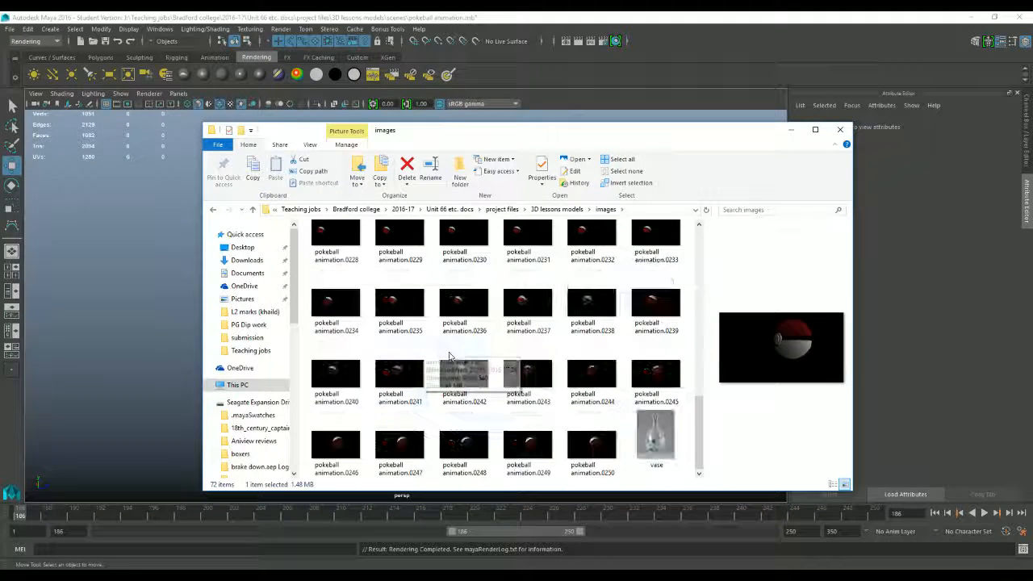
scroll(524, 436, up, 5)
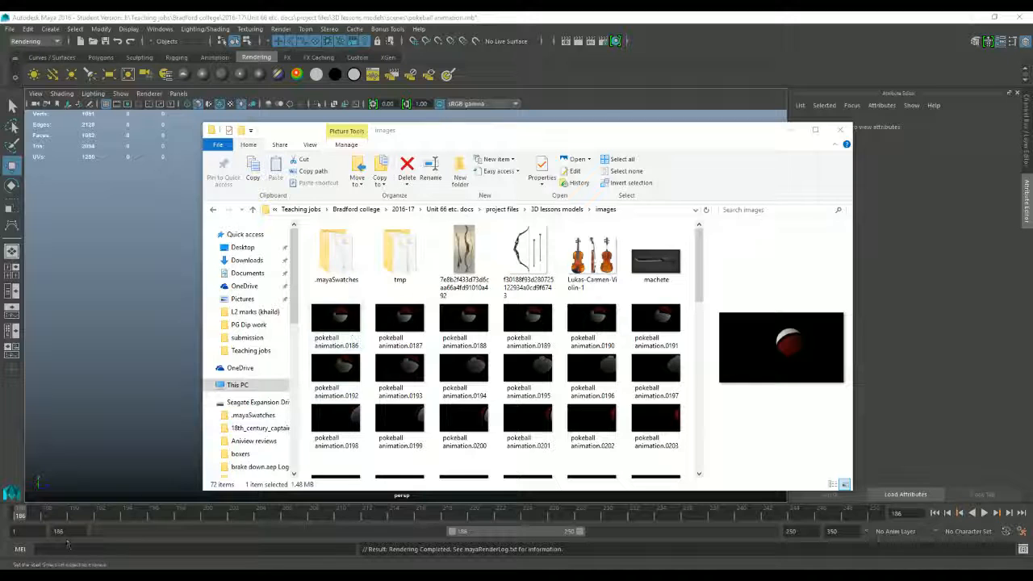
Step: Search for "after" in Windows and launch Adobe After Effects CS6
click(67, 578)
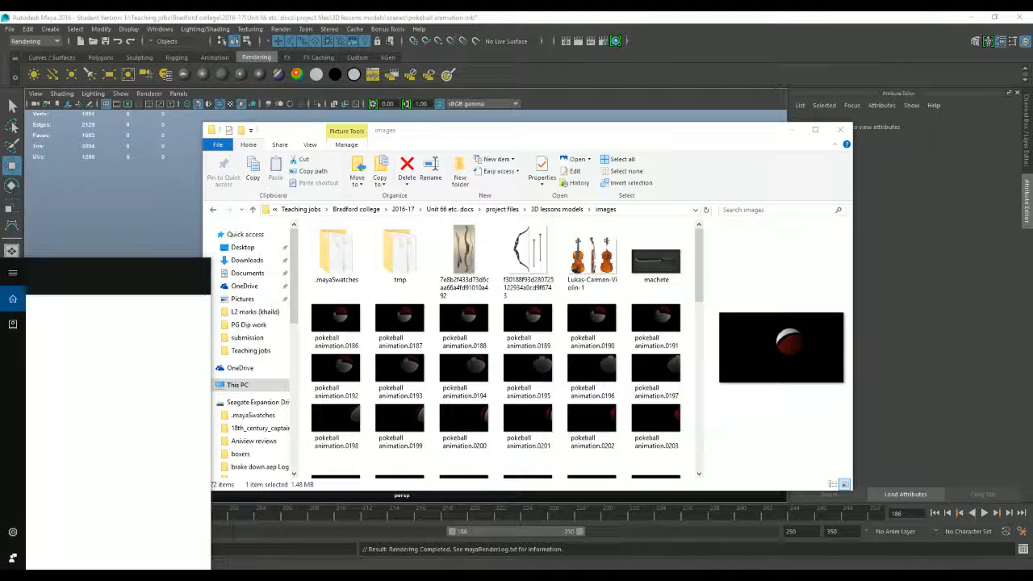
text(after)
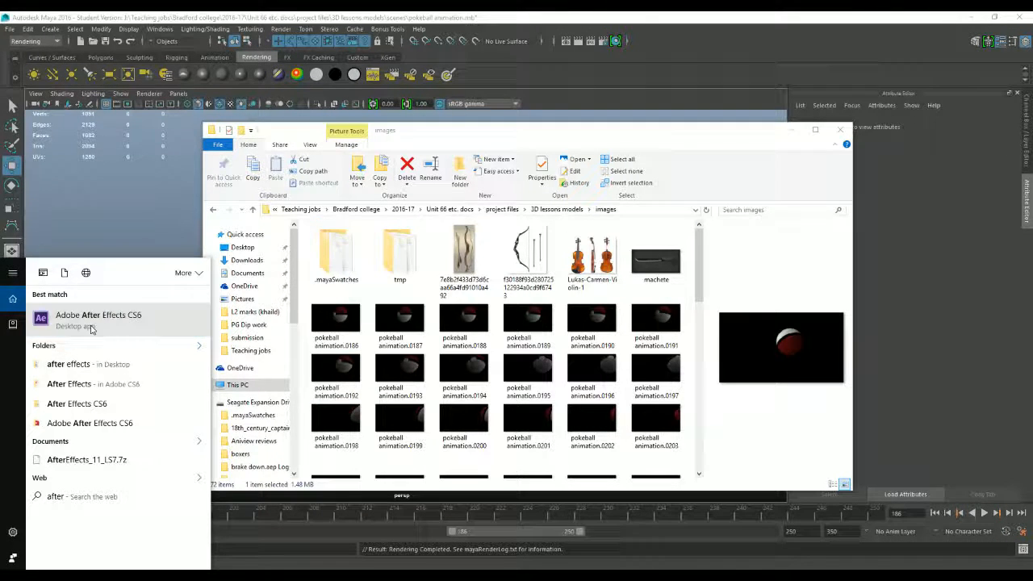
click(88, 329)
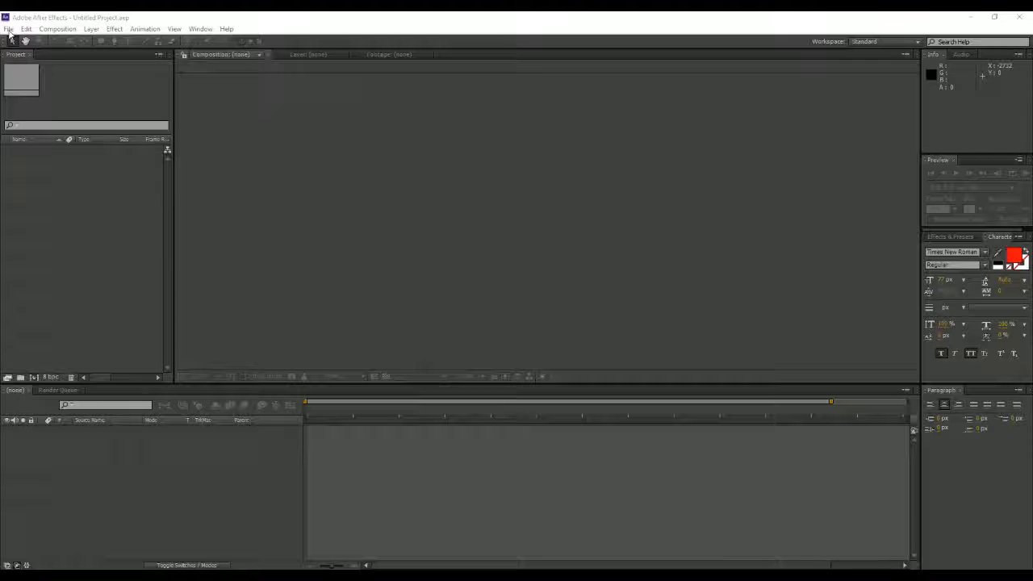
Step: Create a new composition named "test" with the DVCPRO HD 720 25 preset
click(44, 223)
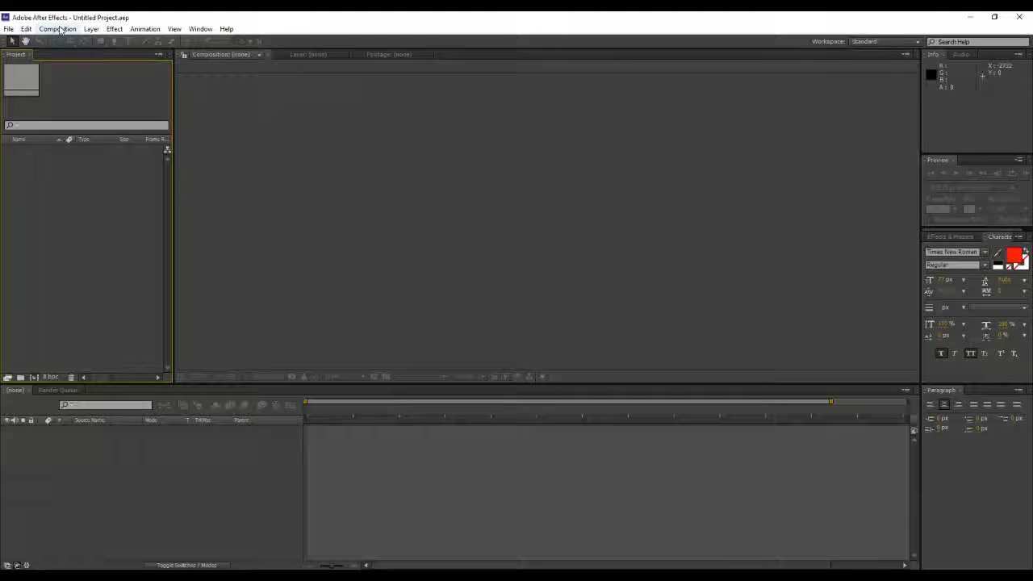
click(60, 30)
click(103, 43)
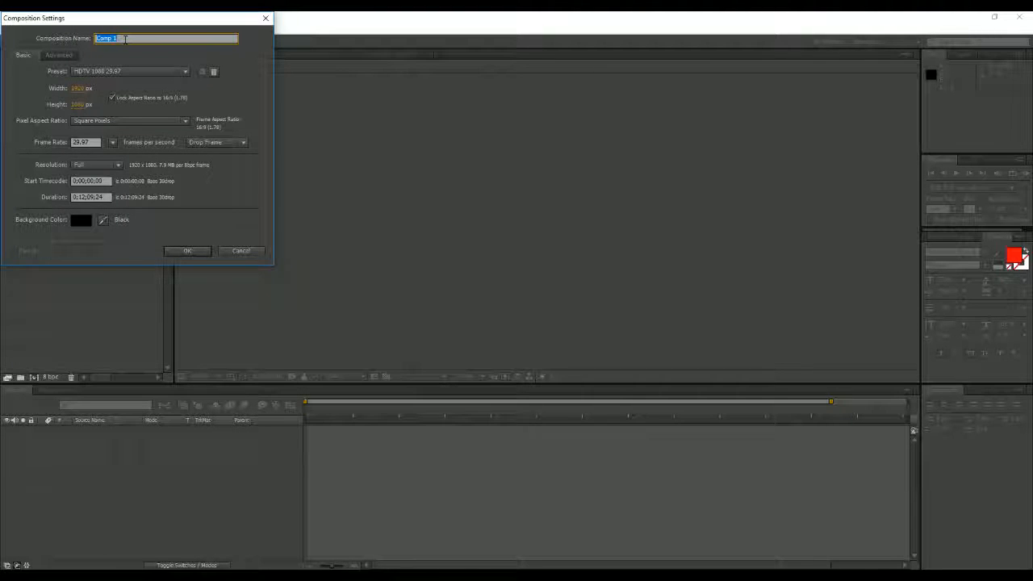
text(test)
click(125, 71)
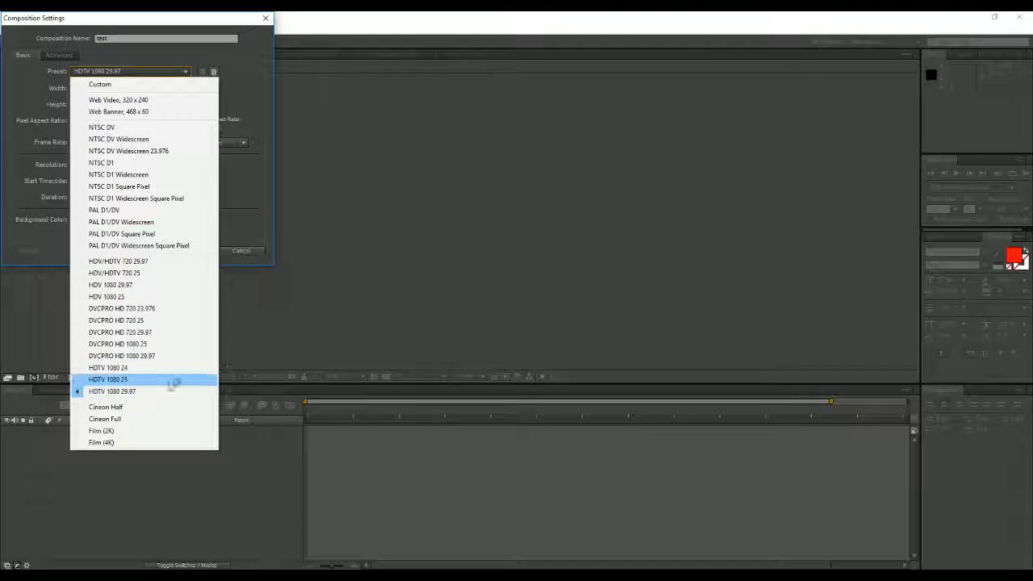
click(166, 321)
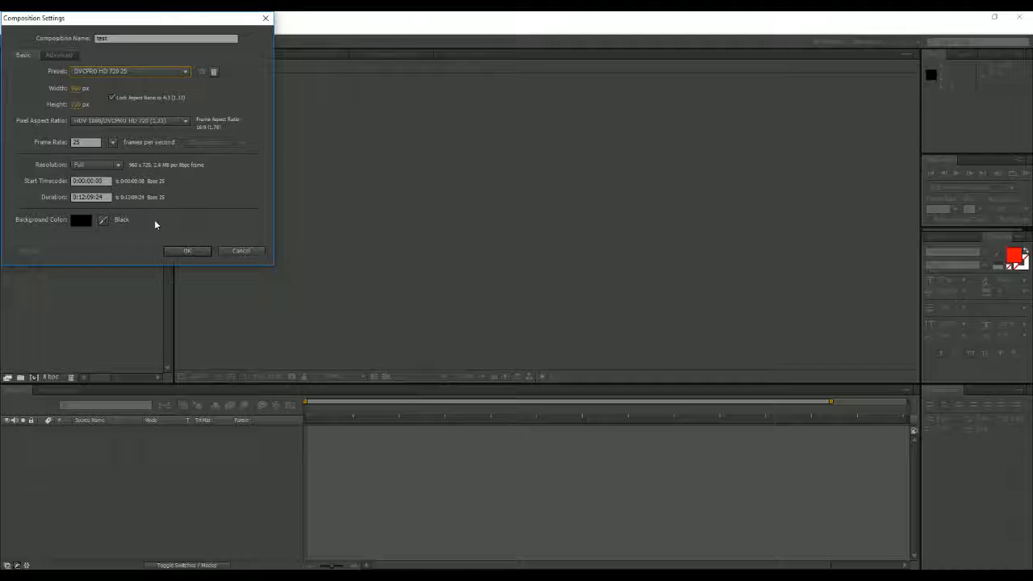
click(185, 253)
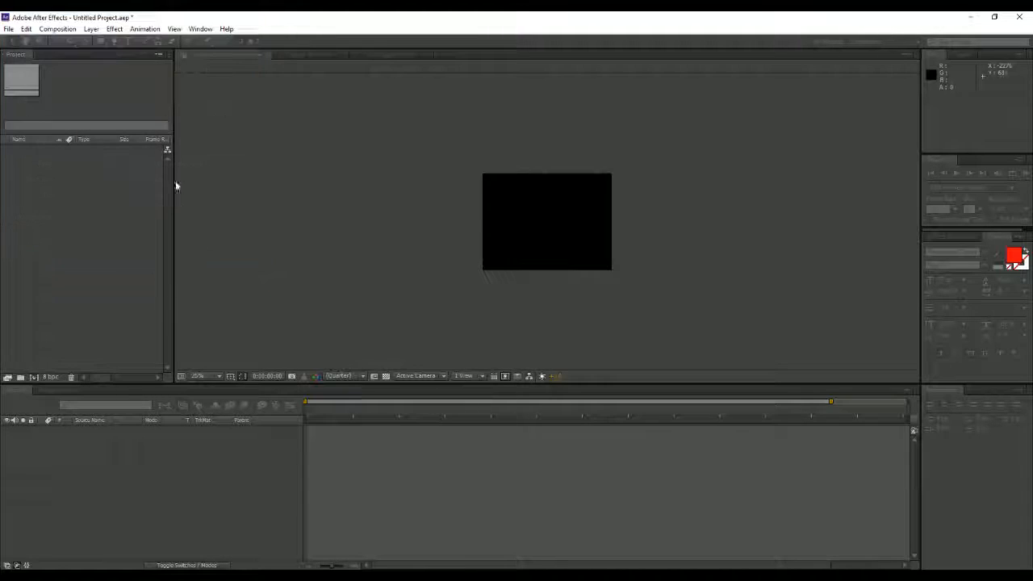
scroll(616, 242, up, 1)
scroll(622, 242, up, 1)
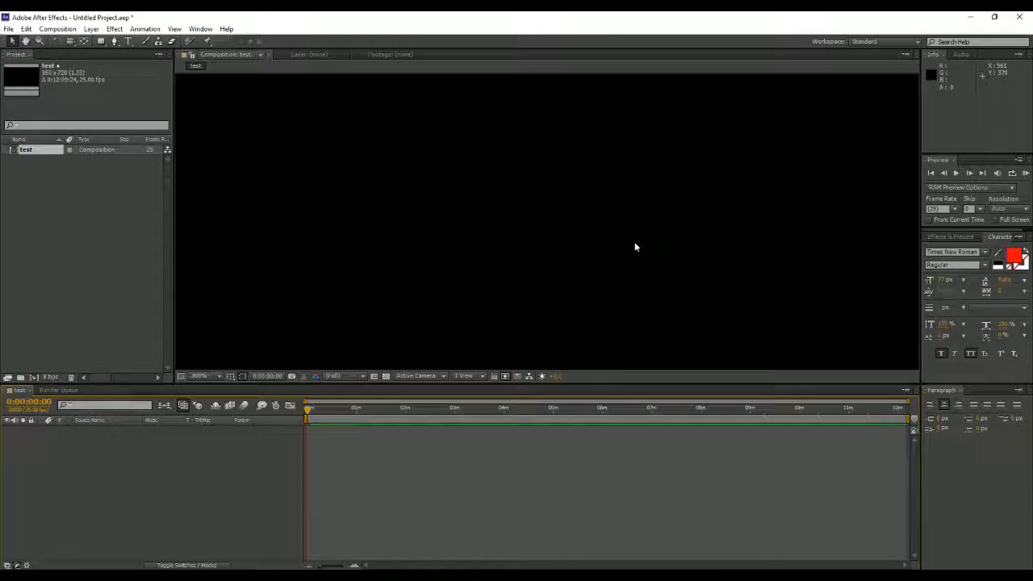
scroll(634, 242, down, 1)
scroll(635, 242, up, 1)
scroll(635, 245, down, 2)
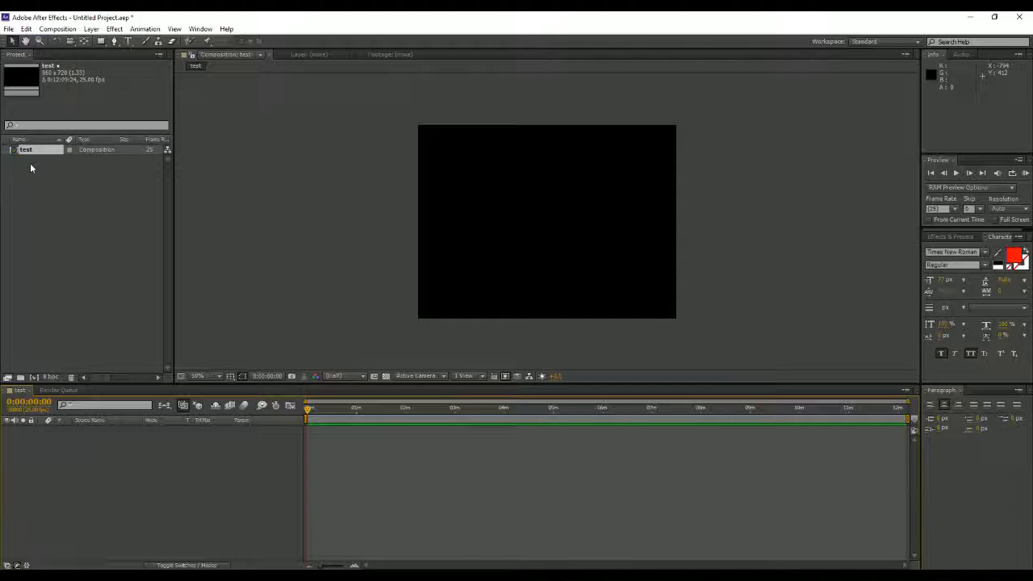
Step: Start importing multiple files into the project, enlarge the import dialog and browse to the Seagate Expansion Drive
right_click(61, 176)
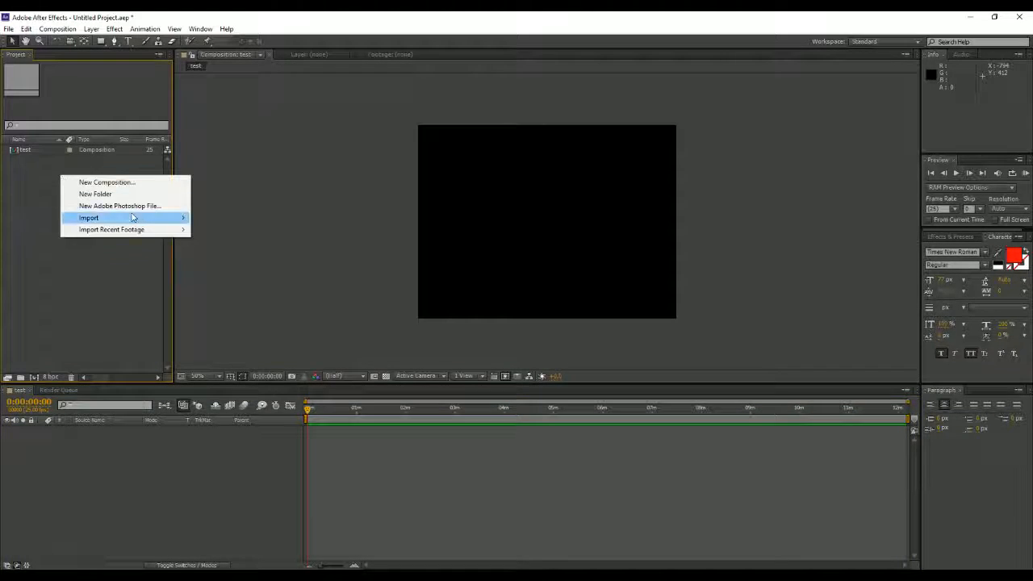
mouse_move(134, 218)
click(240, 231)
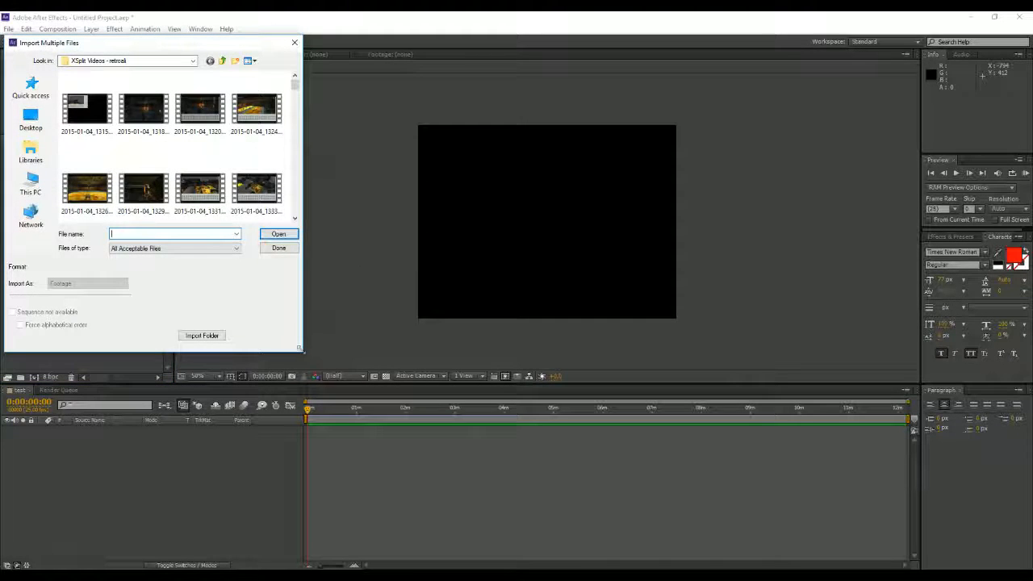
click(31, 184)
drag(301, 352, 565, 396)
double_click(404, 173)
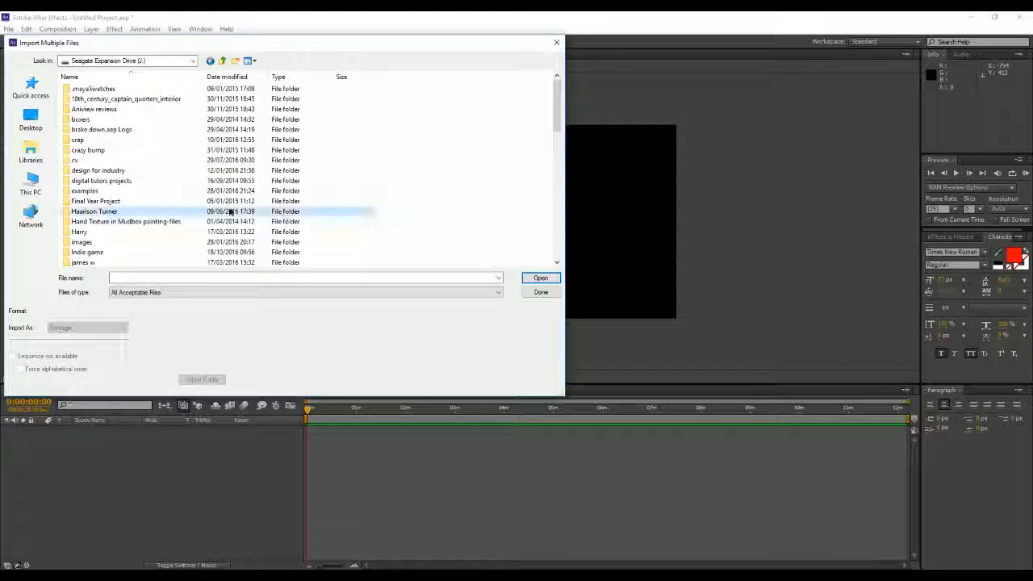
Step: Browse from Teaching jobs through Bradford college, 2016-17, Unit 66 etc. docs, project files and 3D lessons models to the images folder
click(231, 212)
key(t)
double_click(101, 89)
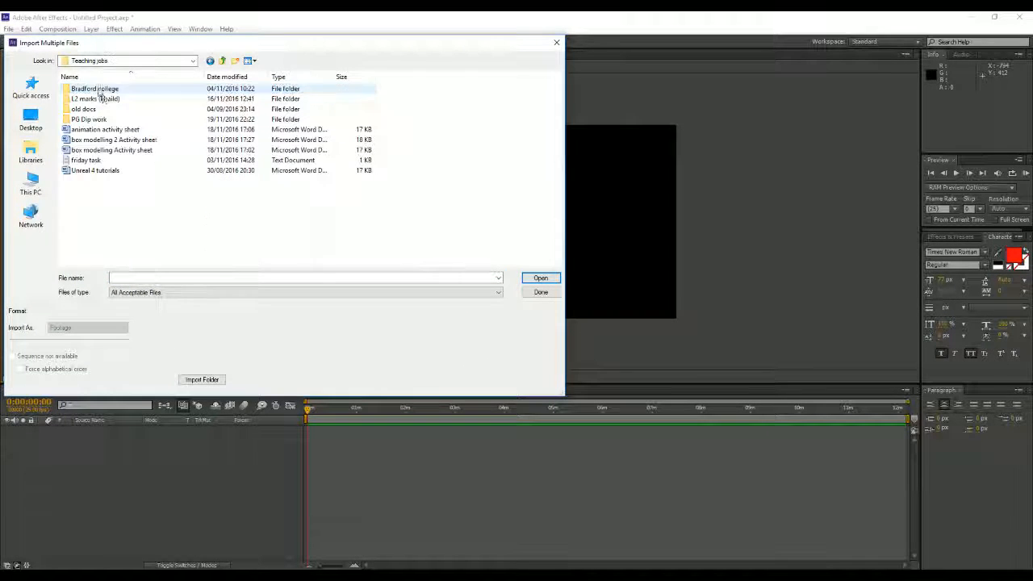
double_click(120, 89)
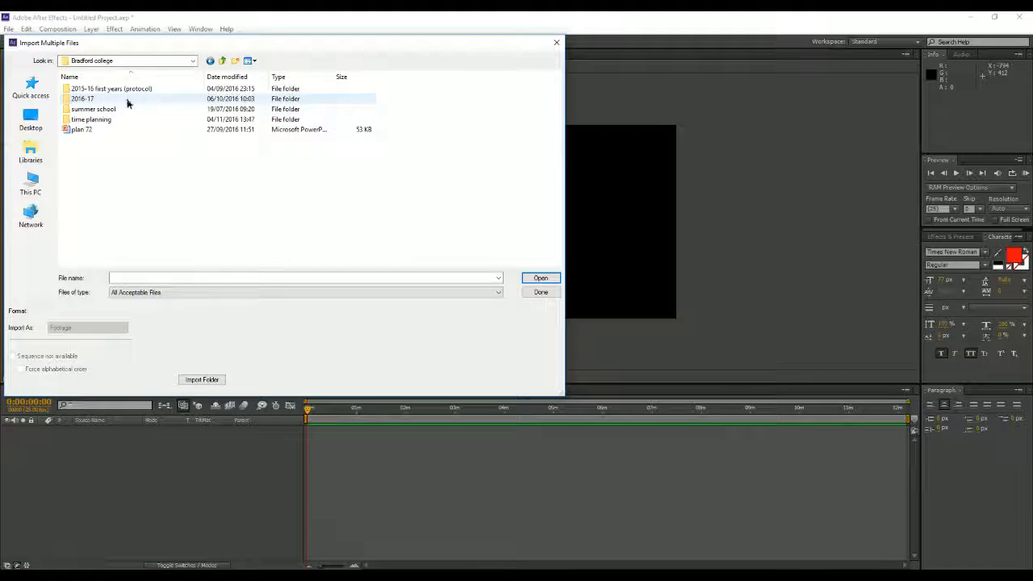
double_click(127, 98)
double_click(139, 132)
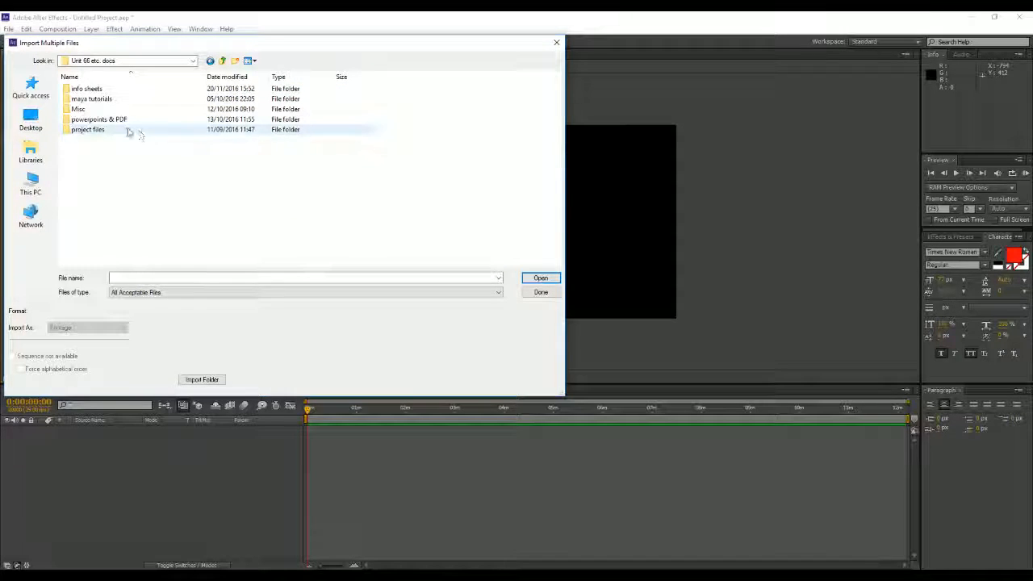
double_click(137, 130)
double_click(142, 90)
double_click(139, 141)
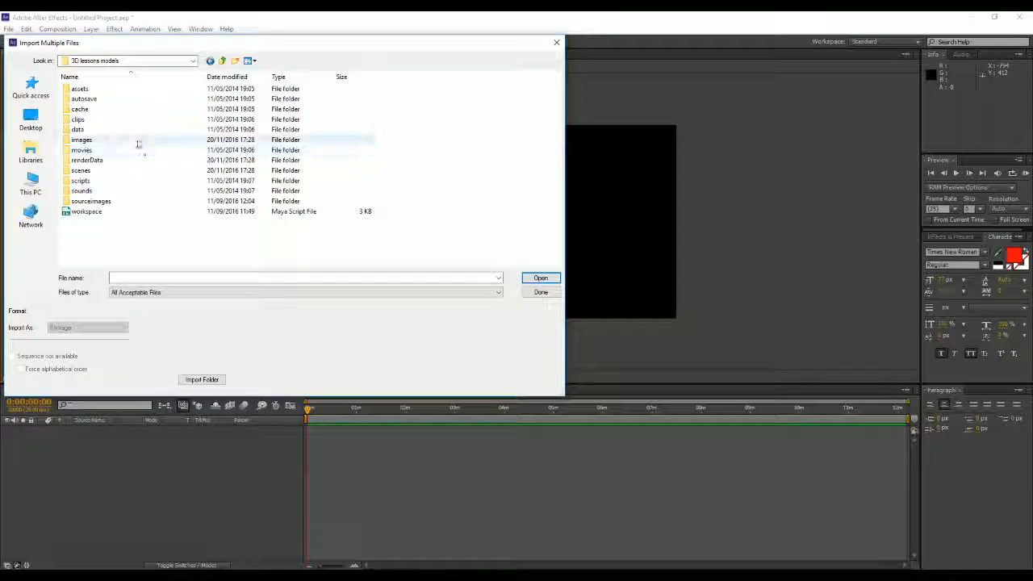
Step: Import the frames starting at pokeball animation.0186 as a BMP sequence and close the import dialog
click(428, 136)
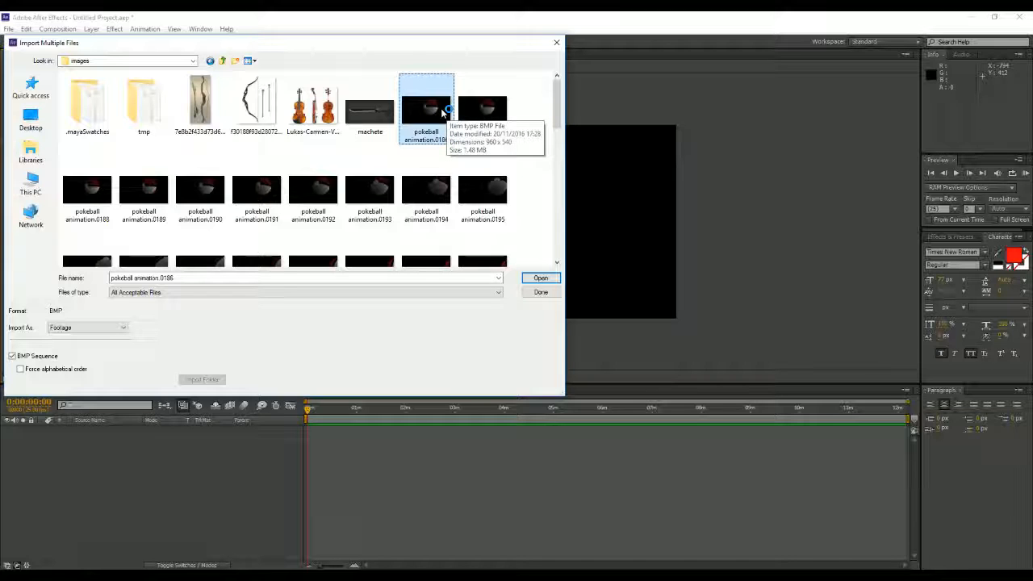
click(540, 279)
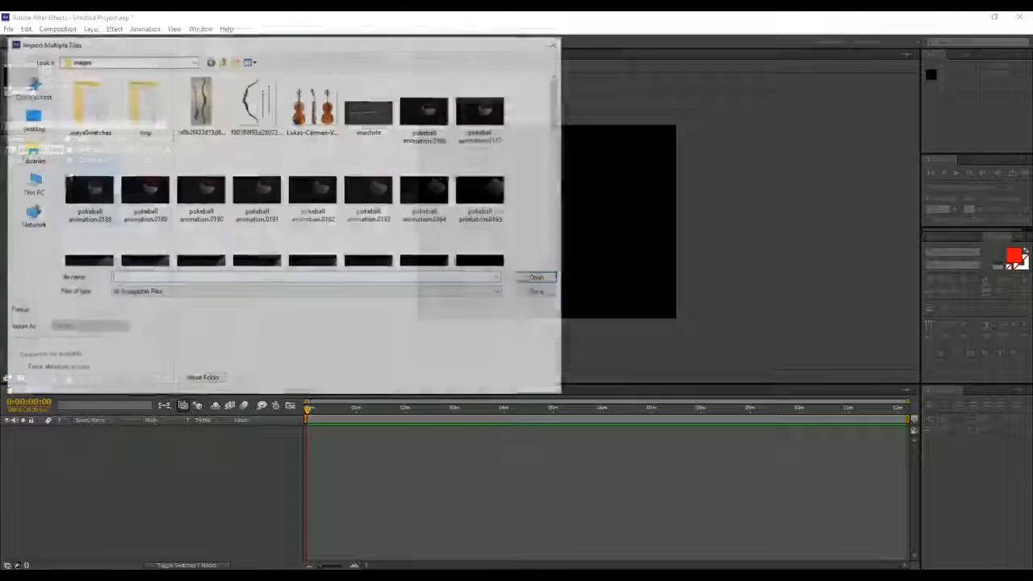
click(556, 45)
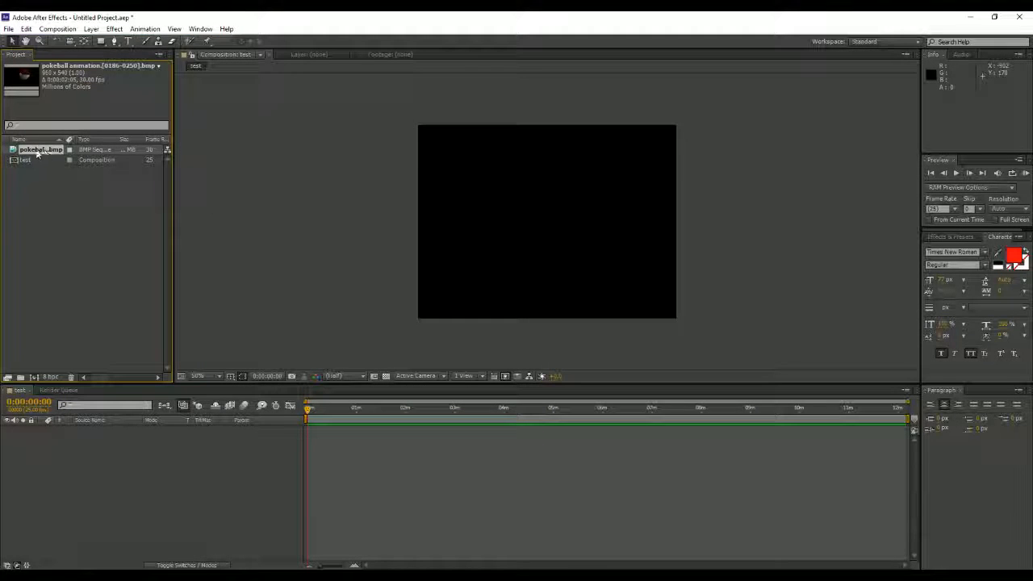
Step: Add the pokeball image sequence to the test composition and scale and reposition it to fill the frame
drag(38, 153, 57, 455)
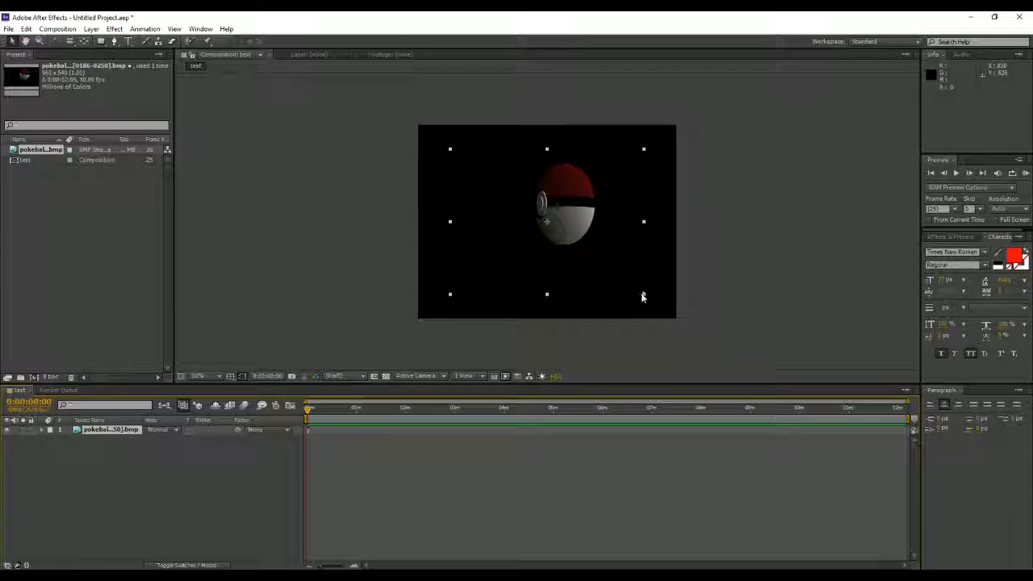
drag(645, 297, 685, 317)
drag(638, 265, 644, 275)
click(844, 428)
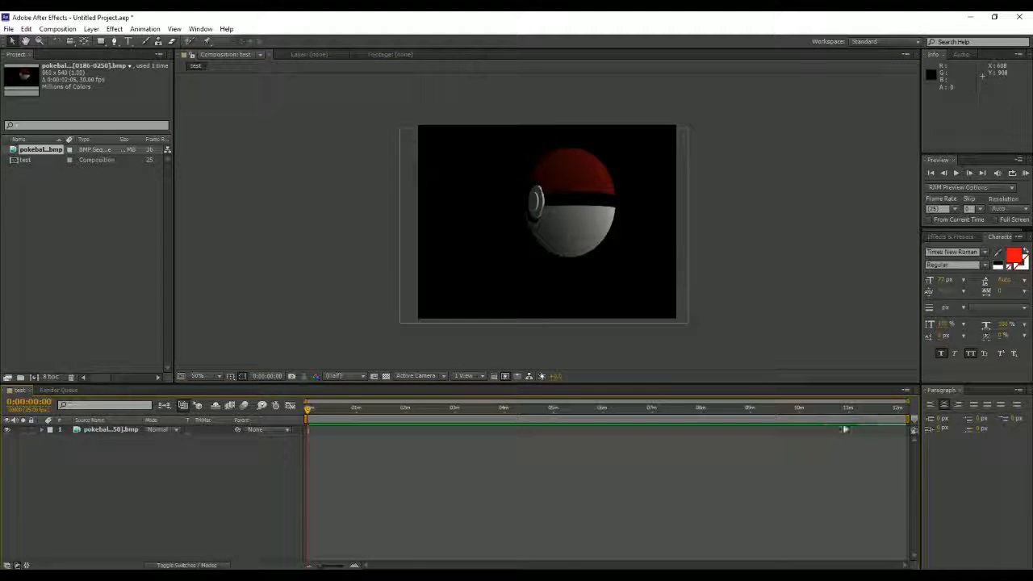
Step: Shorten the work area to the end of the pokeball layer, ending at 0:00:02:07, and preview the animation
drag(902, 421, 327, 421)
drag(910, 400, 343, 402)
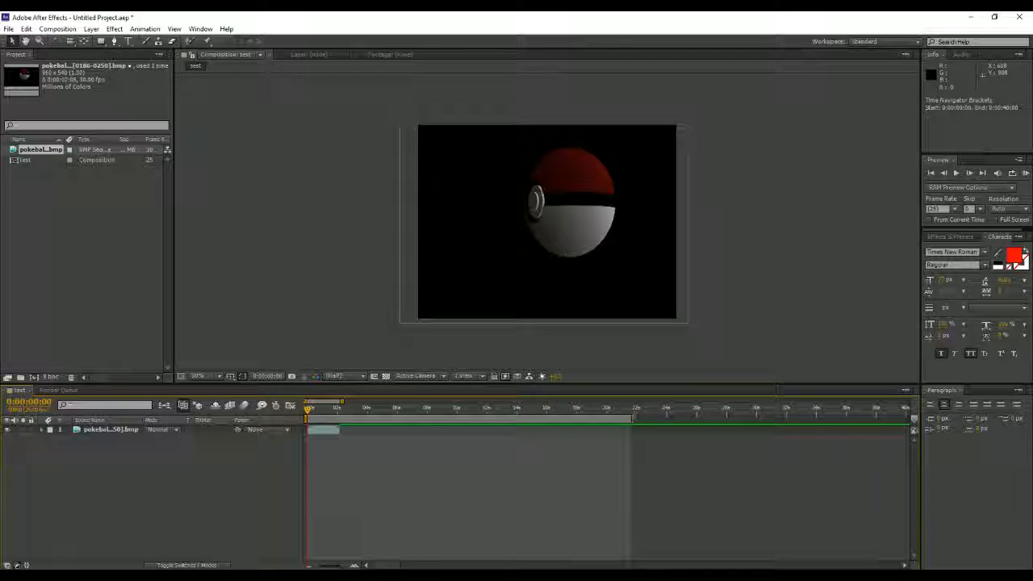
drag(633, 418, 341, 434)
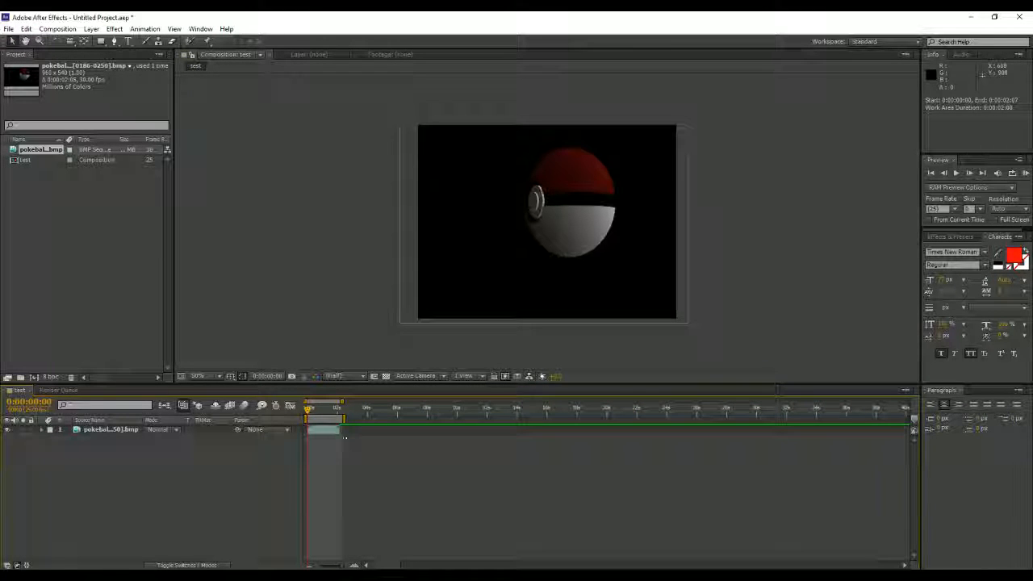
mouse_move(326, 417)
mouse_down()
mouse_move(408, 418)
mouse_move(328, 418)
mouse_up()
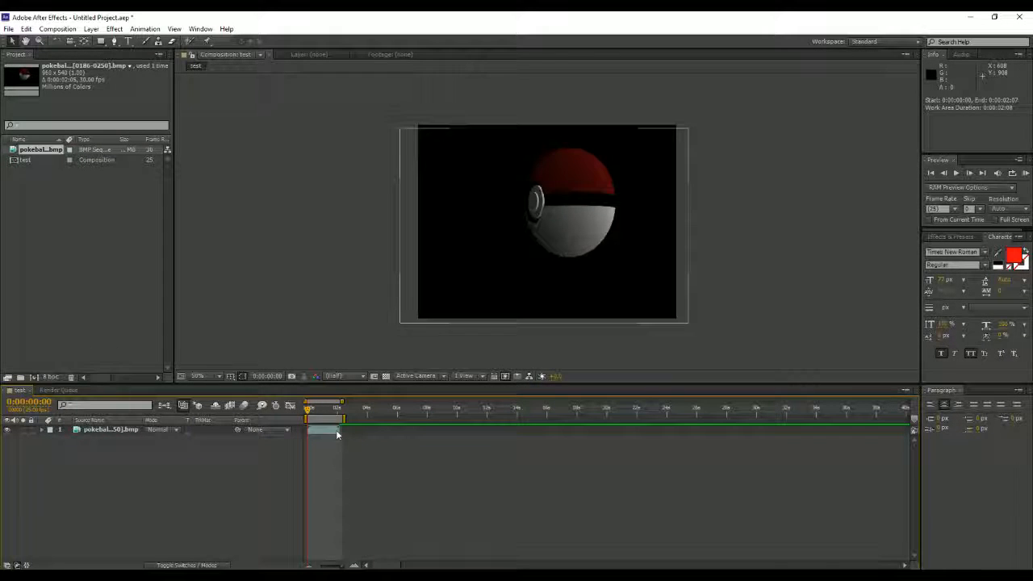
key(space)
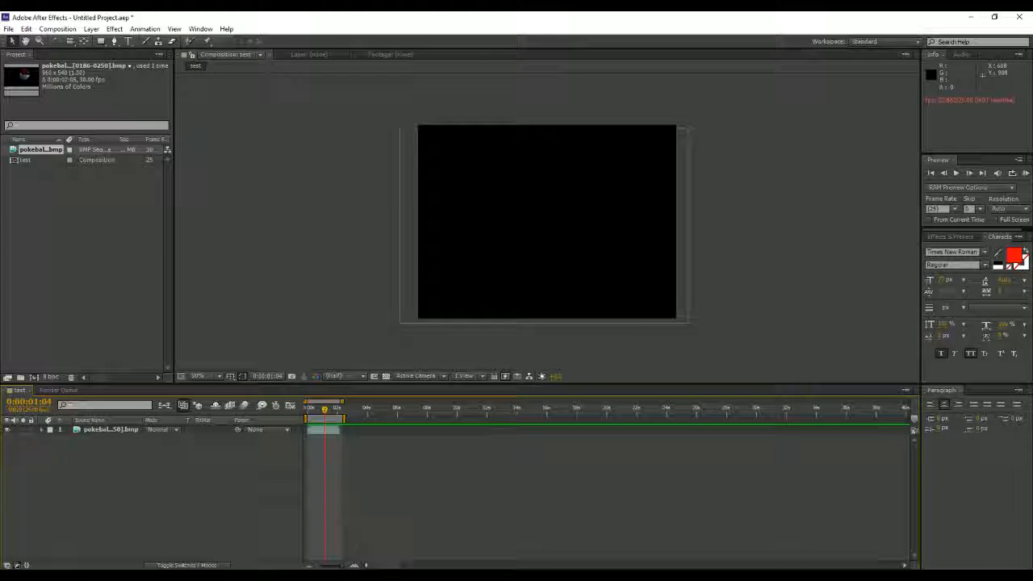
Step: Switch to Maya, close the batch render options, and play the Poké Ball animation before returning to its start
mouse_move(355, 569)
click(413, 532)
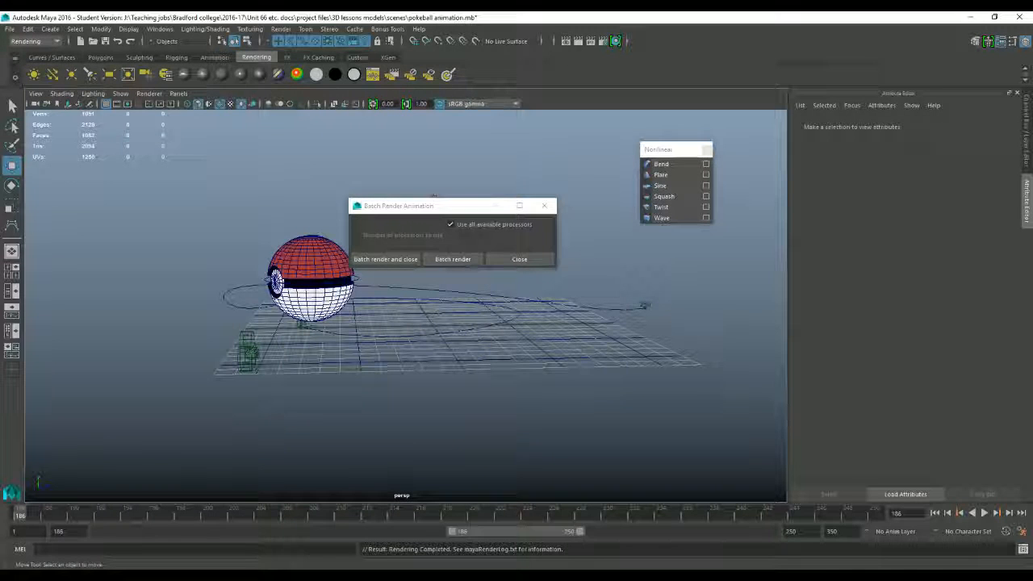
click(519, 259)
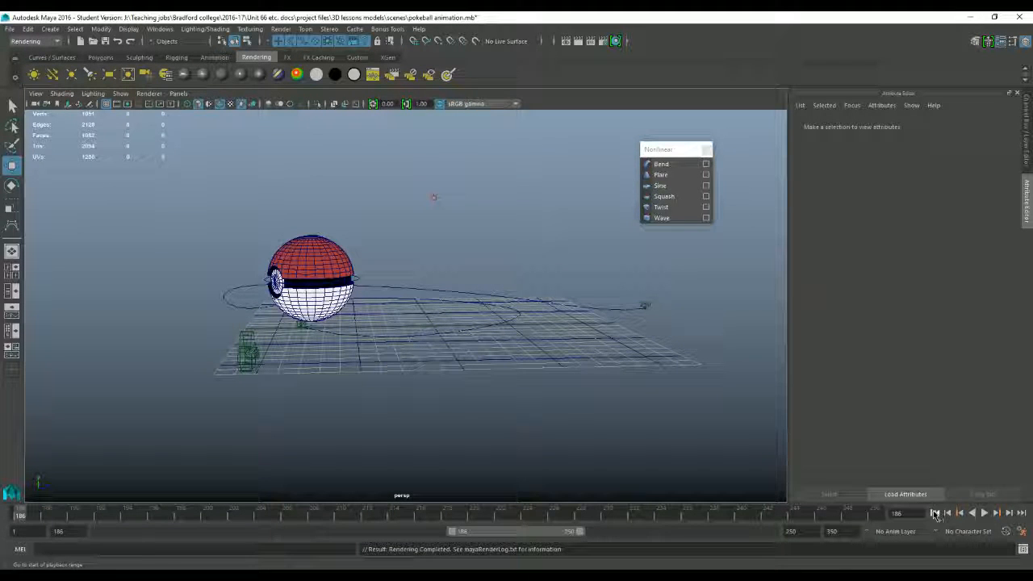
click(984, 514)
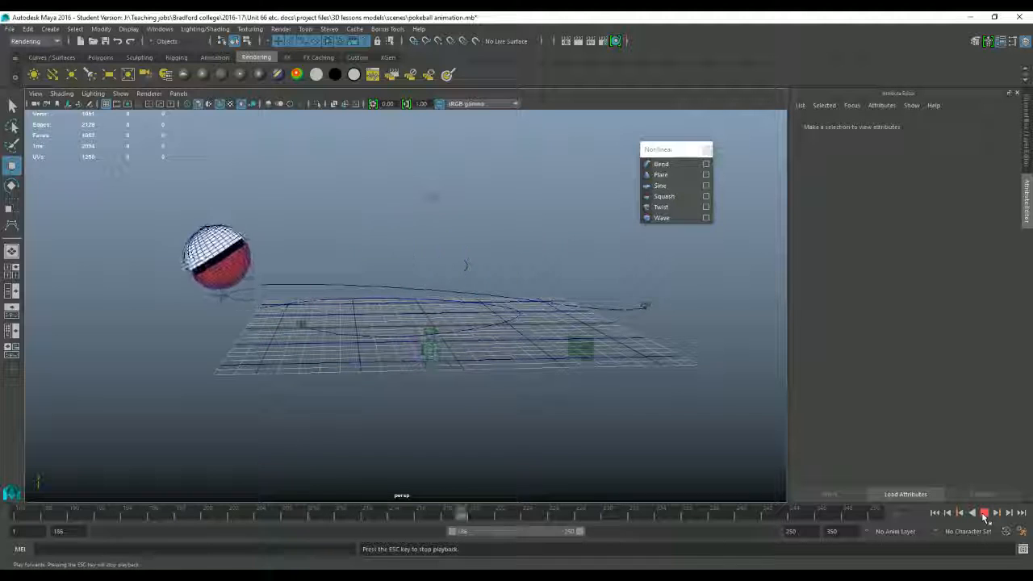
click(984, 515)
click(936, 514)
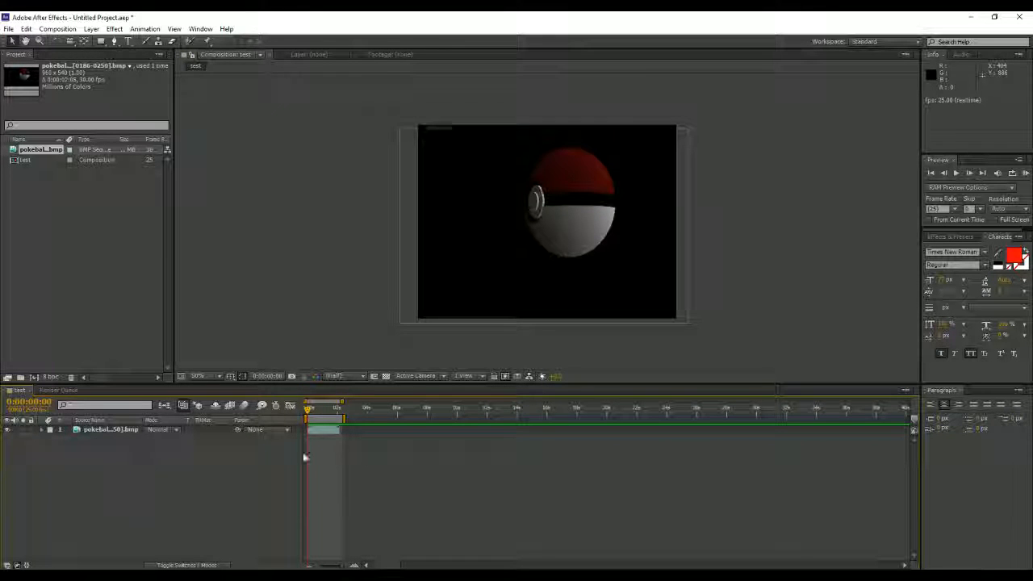
Step: Add the test composition to the render queue
click(72, 30)
click(93, 108)
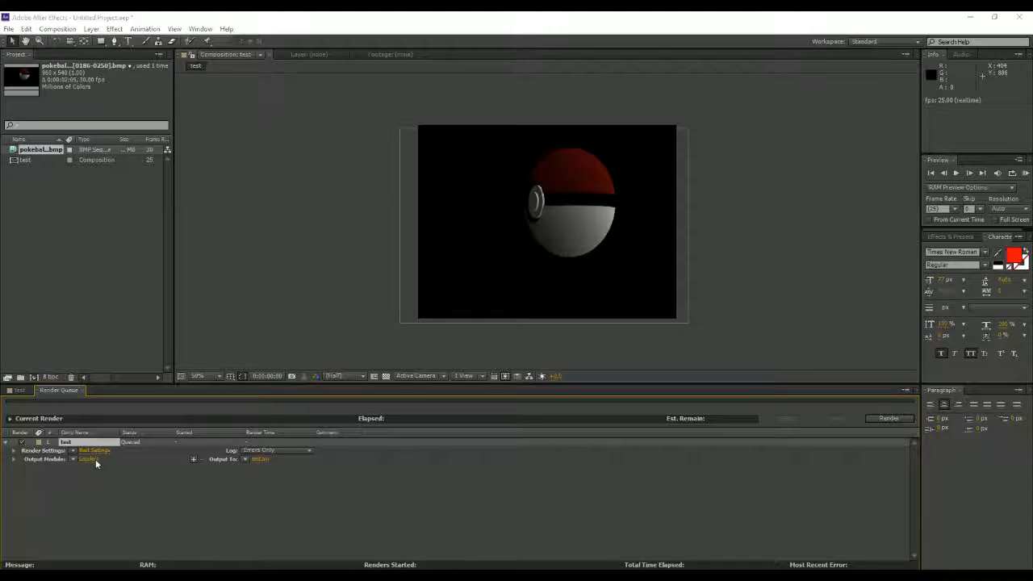
Step: Try the DV PAL and None video codecs for AVI output in the output module settings, then cancel the codec options
click(95, 459)
drag(163, 22, 320, 52)
click(274, 95)
click(267, 119)
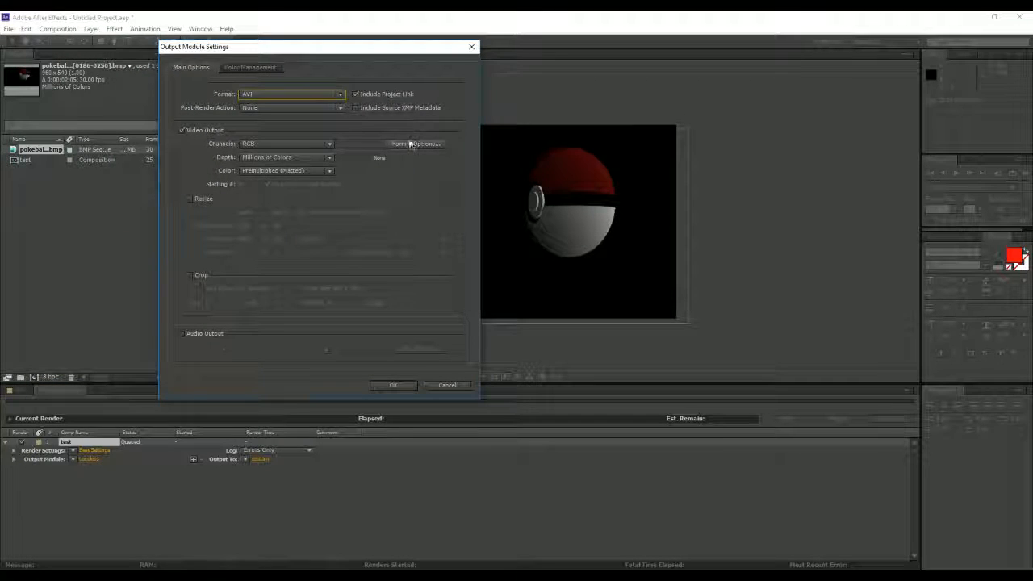
click(412, 143)
click(295, 107)
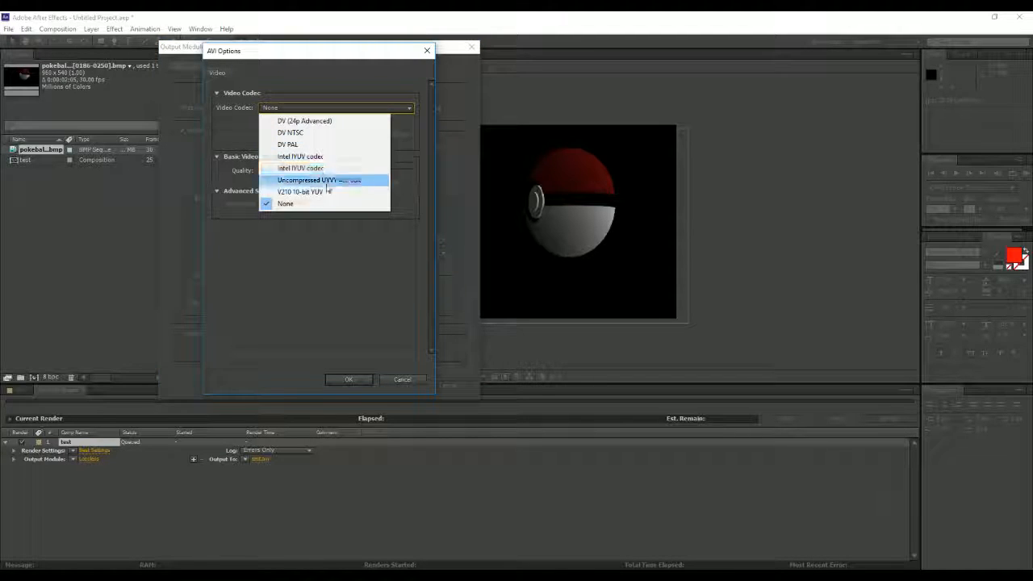
click(307, 145)
click(365, 108)
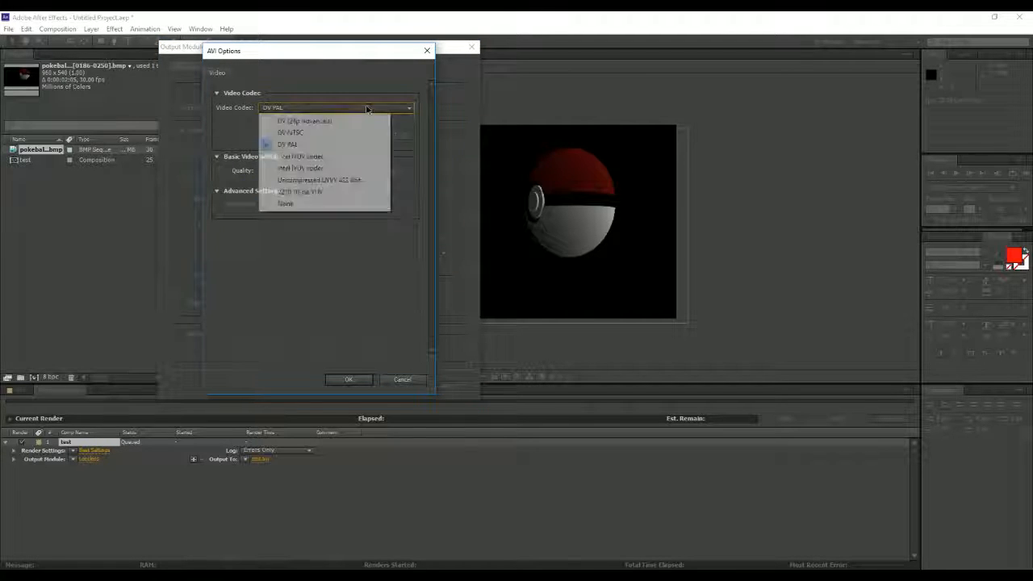
click(314, 204)
click(403, 380)
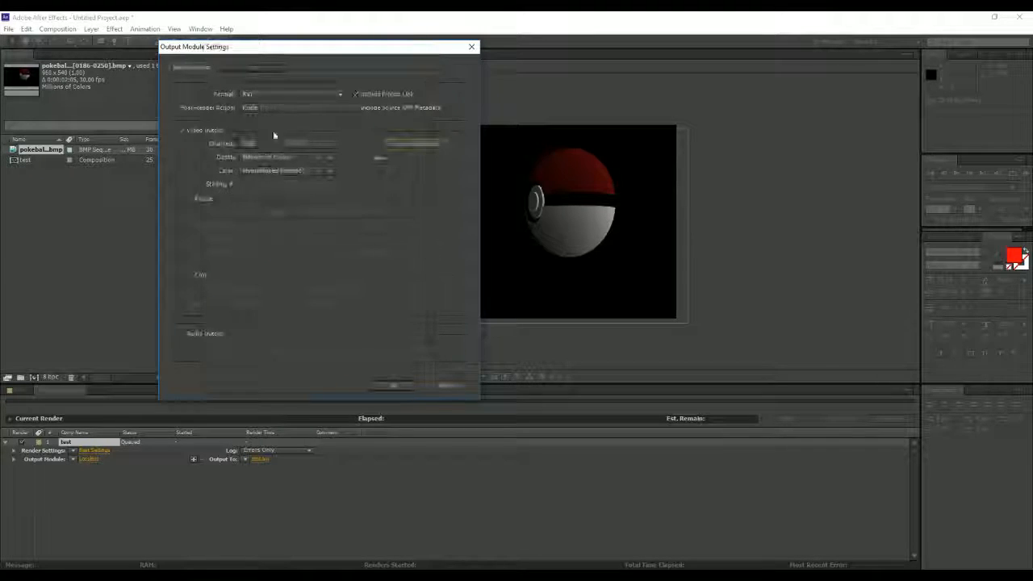
Step: Try H.264 as the output format, check its bitrate and profile options, and cancel the output module settings
click(318, 95)
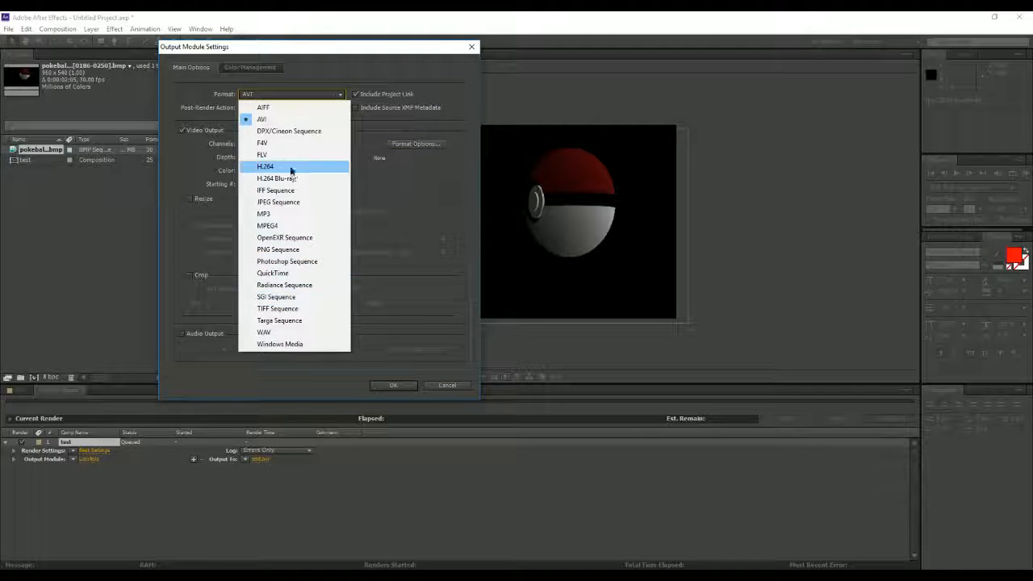
click(309, 121)
click(404, 143)
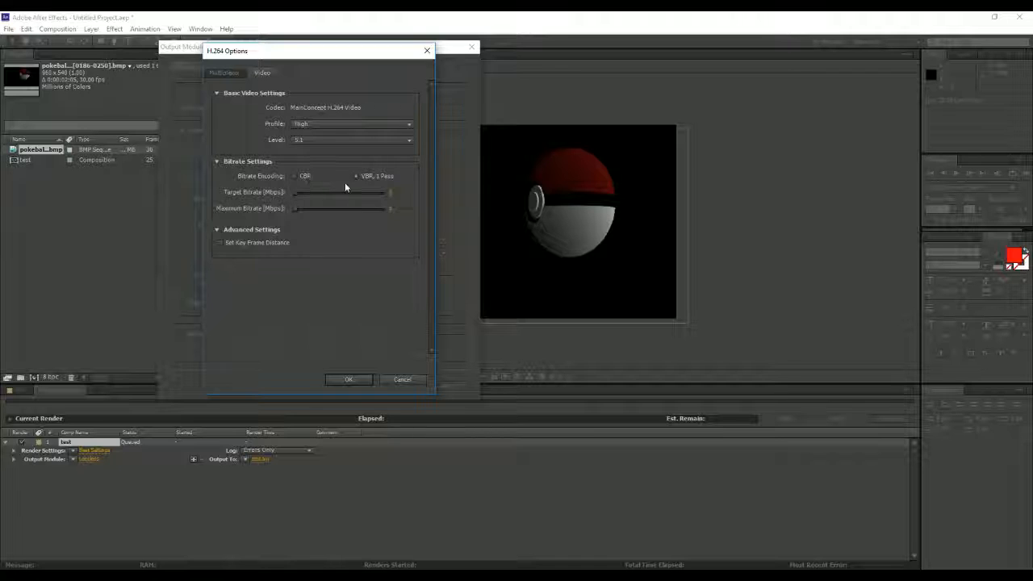
click(403, 380)
click(446, 383)
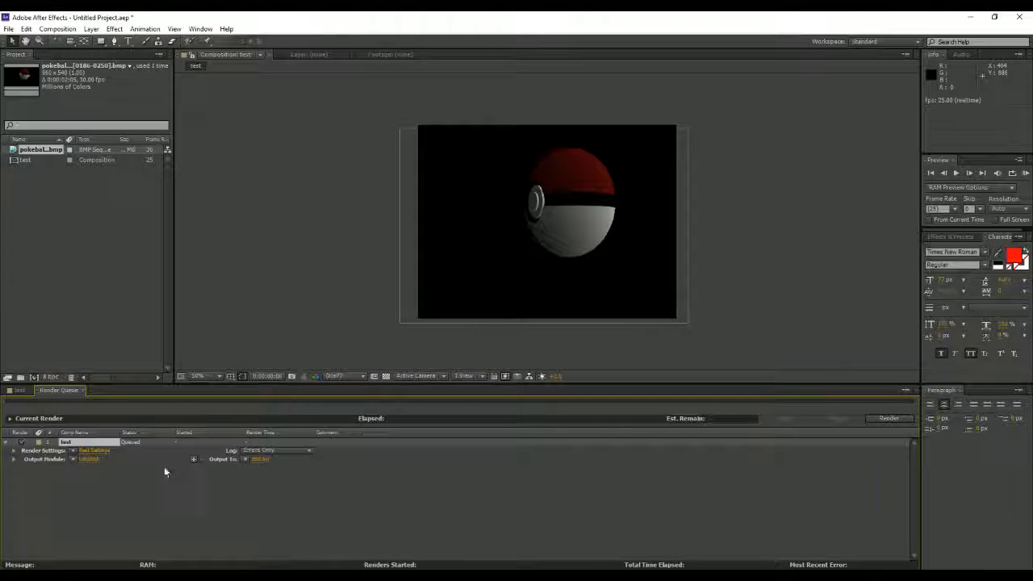
Step: Set the output movie to an AVI named test in the Bradford college folder under Teaching jobs, and render the queue
click(263, 459)
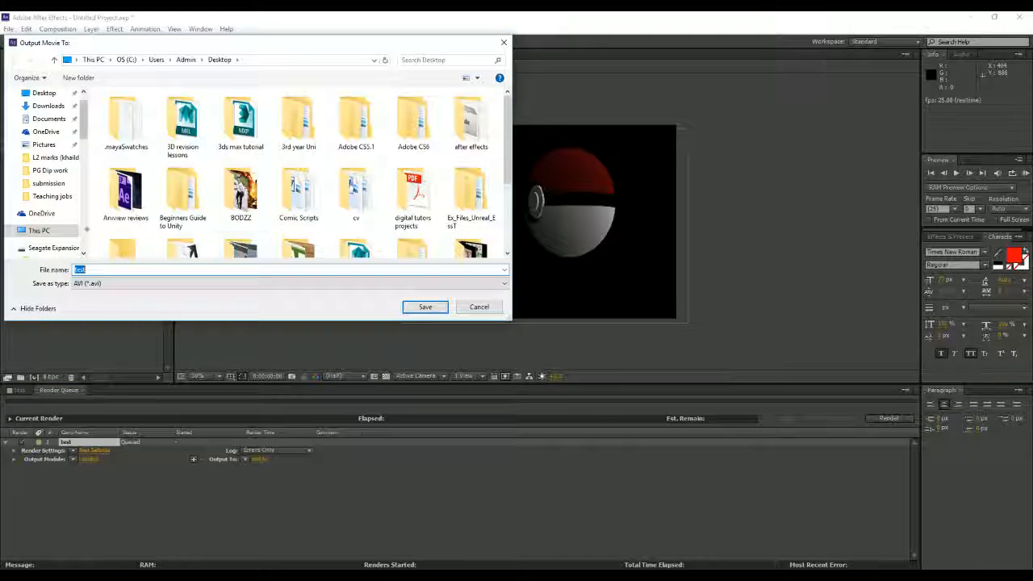
click(56, 248)
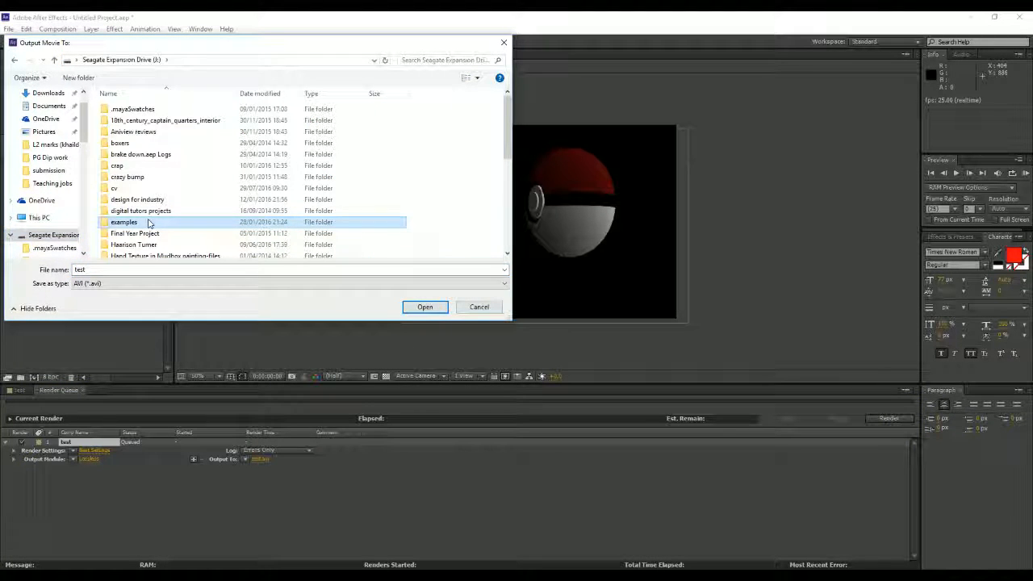
scroll(148, 223, down, 5)
double_click(166, 211)
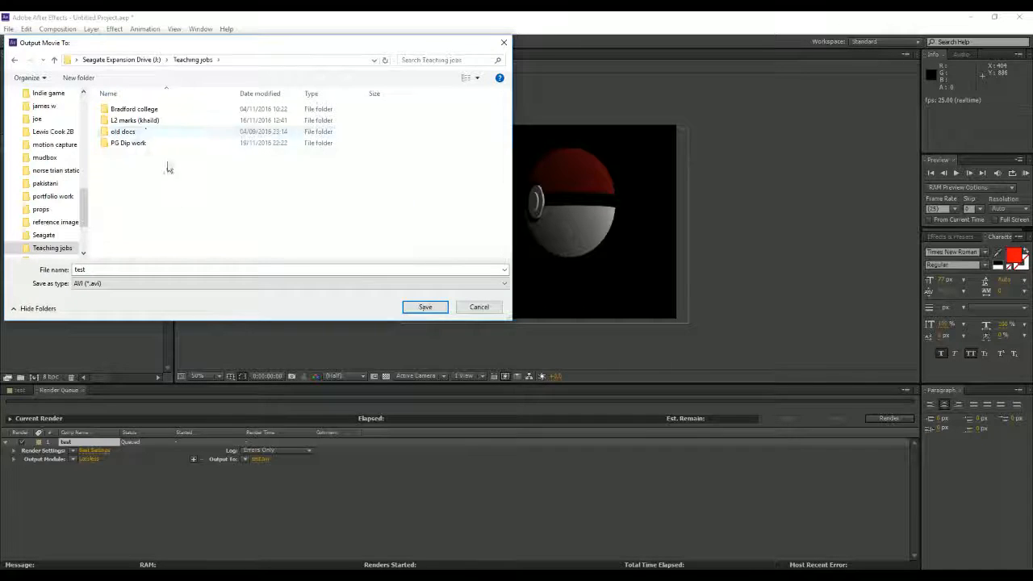
double_click(170, 114)
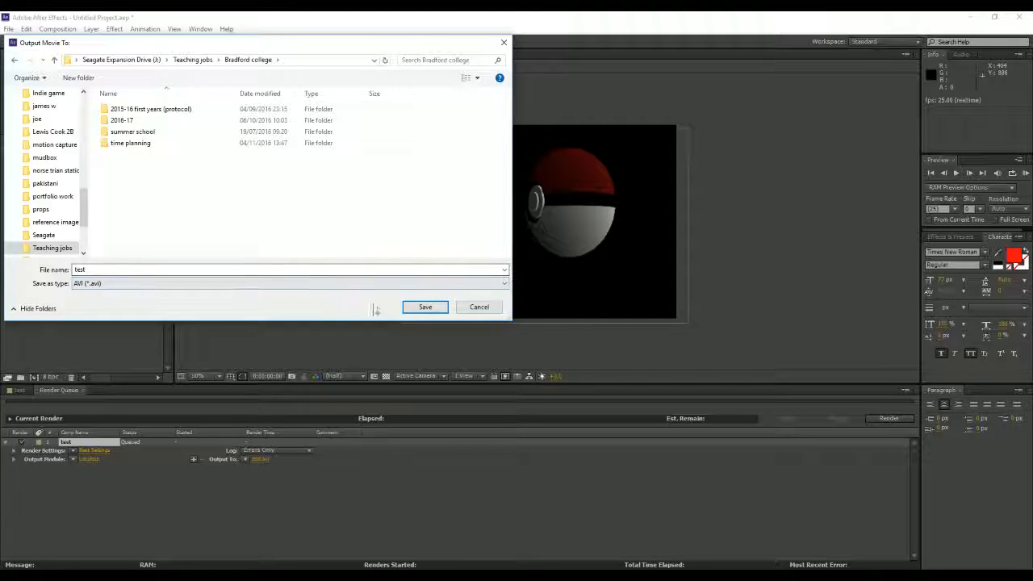
click(410, 307)
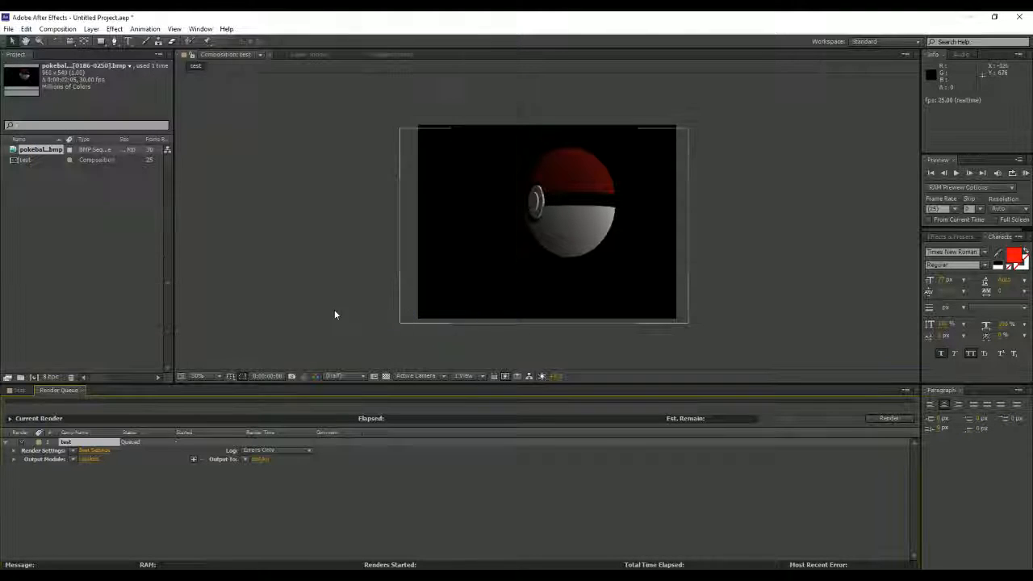
click(890, 418)
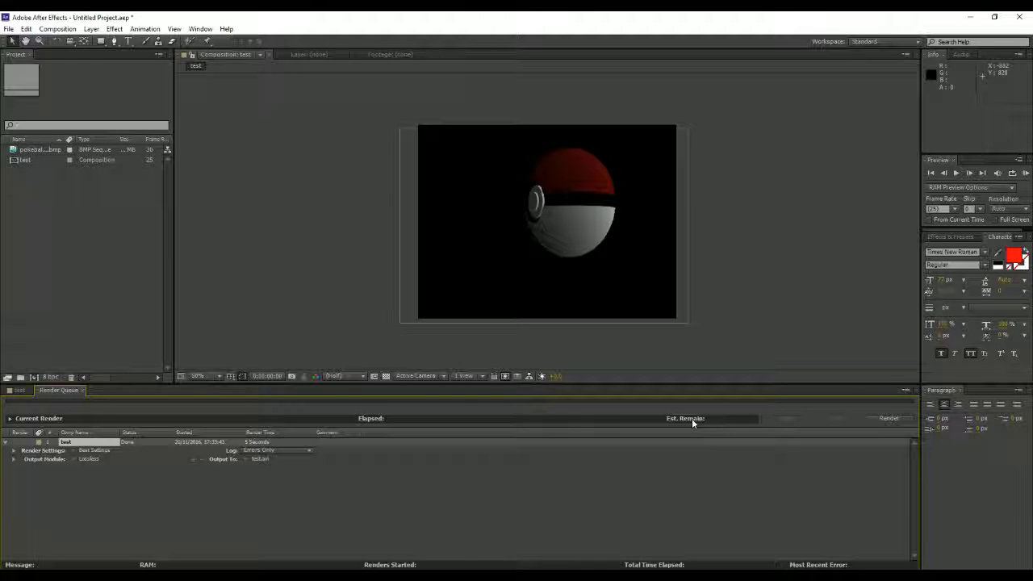
Step: Switch to the File Explorer window showing the images folder and go up to the Bradford college folder
click(278, 576)
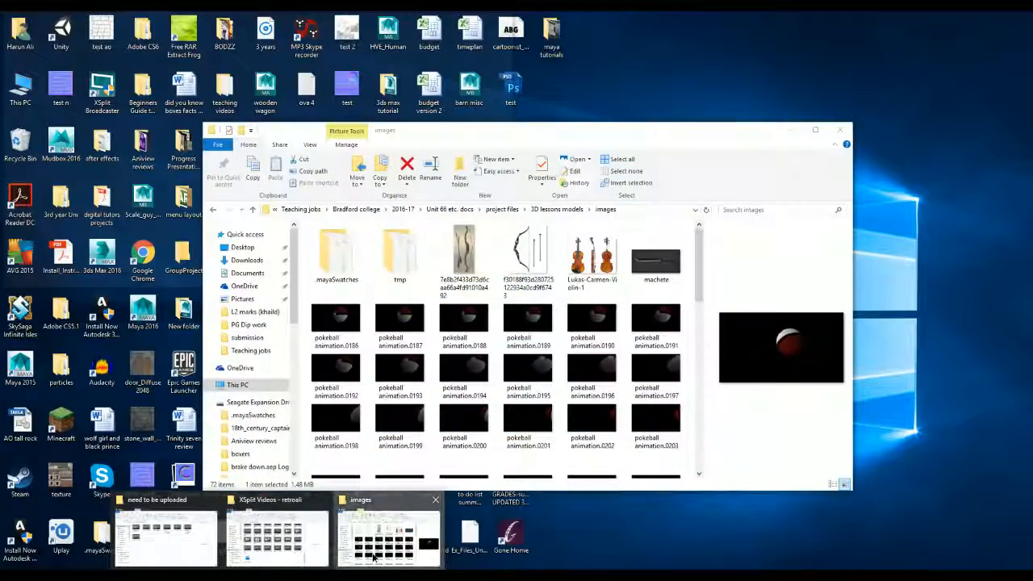
click(388, 537)
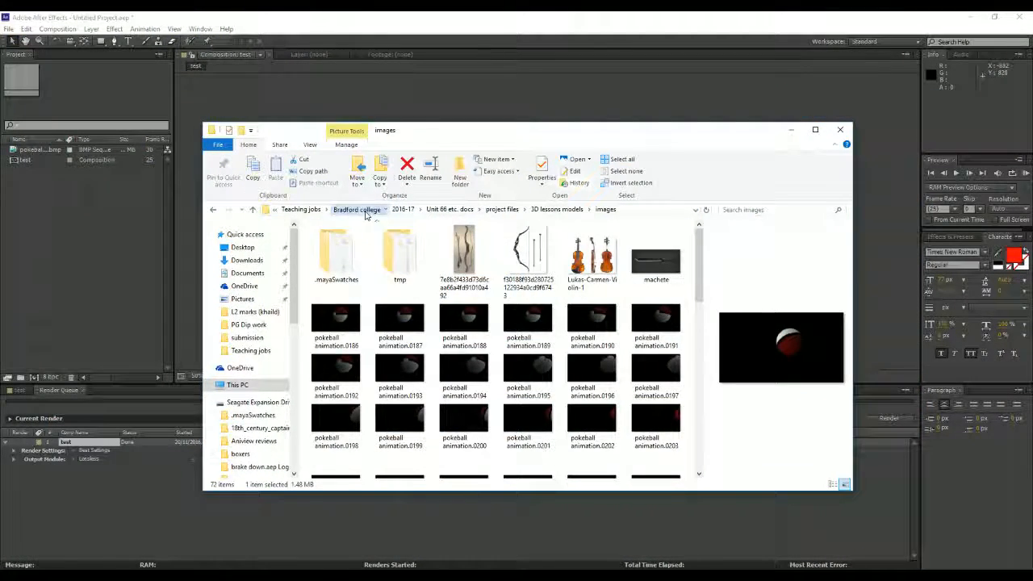
click(358, 209)
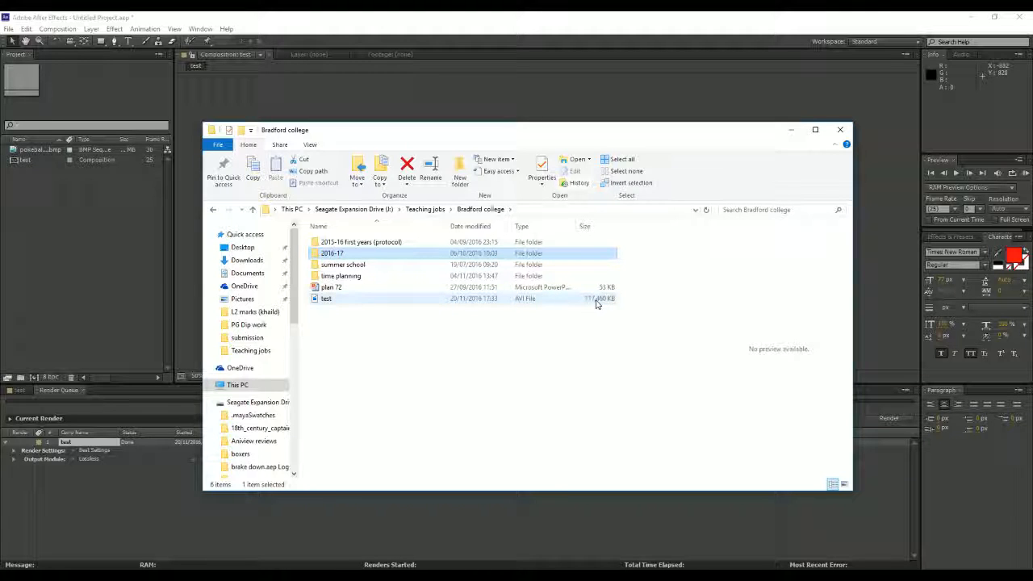
Step: Open the rendered test AVI file from the Bradford college folder with Windows Media Player
click(597, 303)
double_click(590, 310)
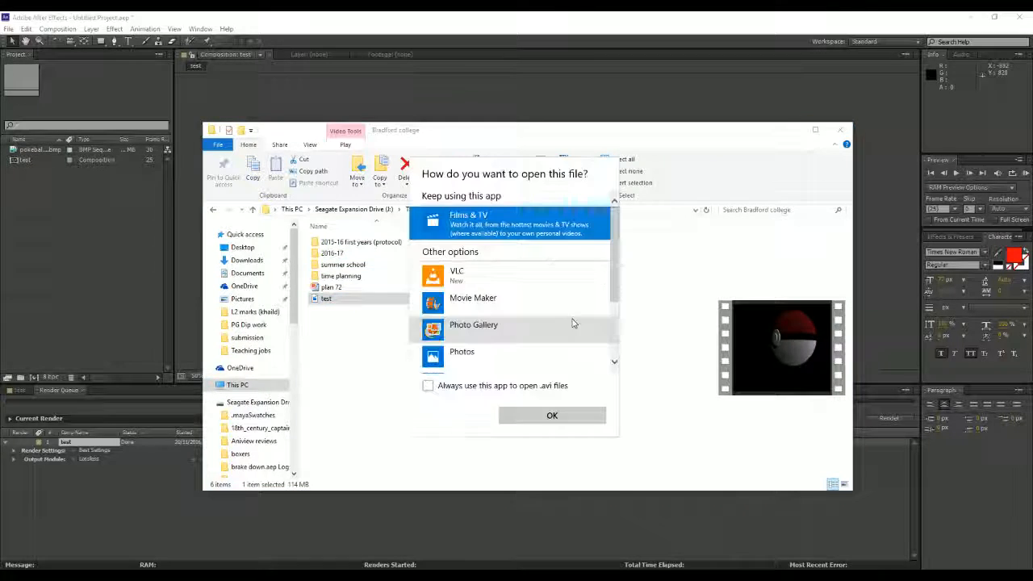
scroll(516, 291, down, 2)
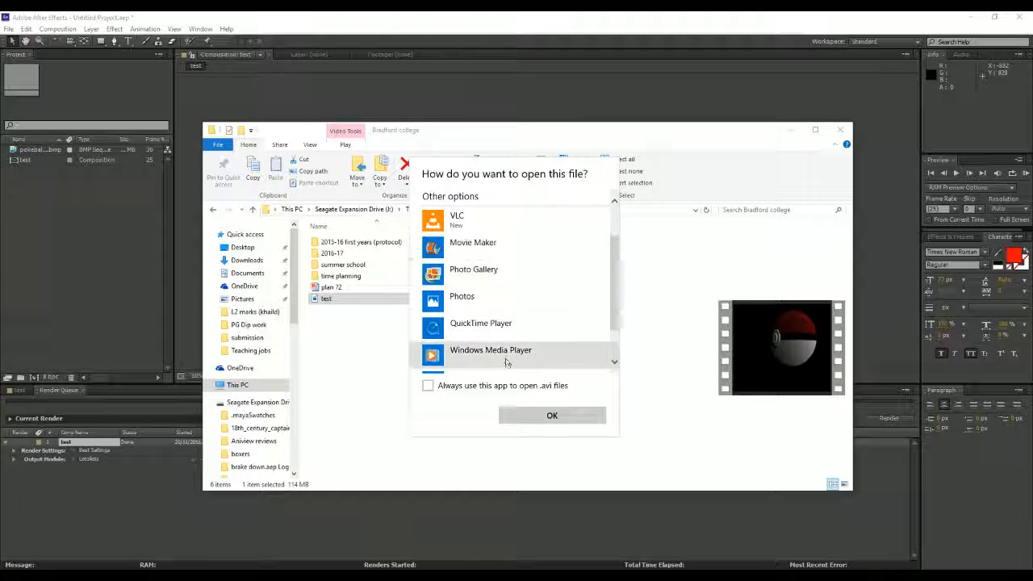
scroll(500, 353, down, 1)
click(497, 324)
click(551, 415)
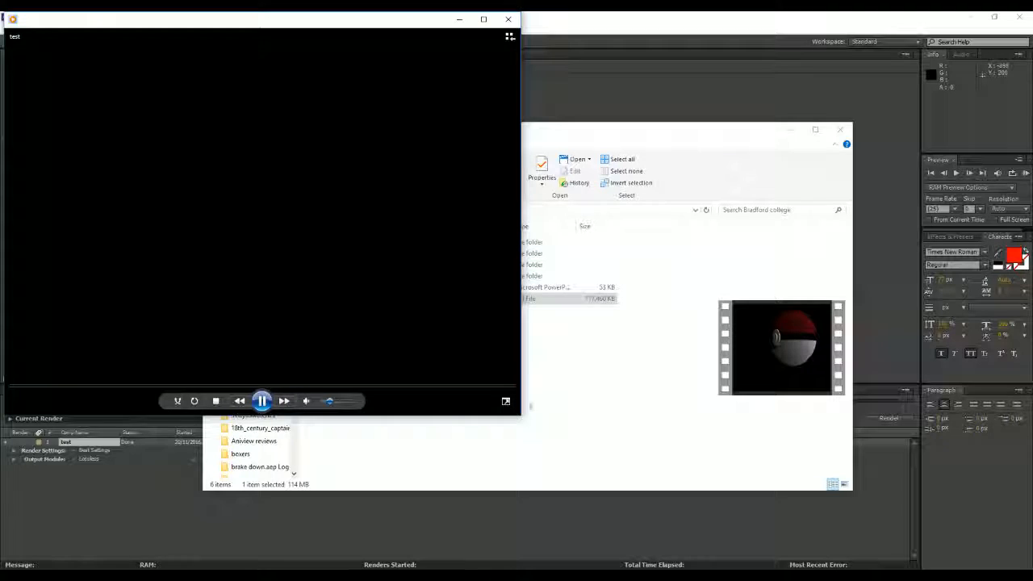
Step: Enlarge the player window, replay the test movie, and close both the player and the folder window
drag(521, 415, 641, 456)
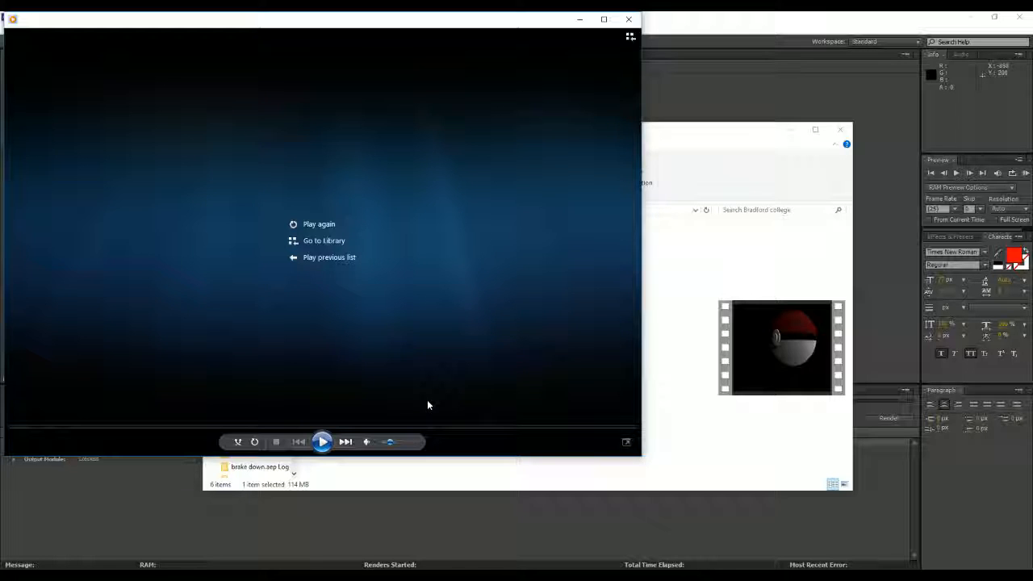
click(322, 443)
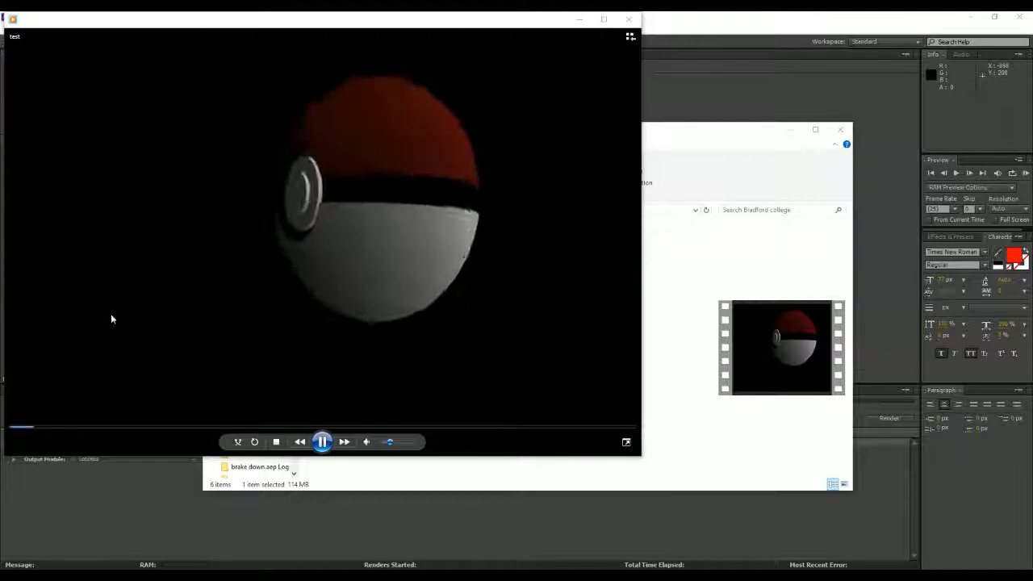
click(630, 20)
click(840, 129)
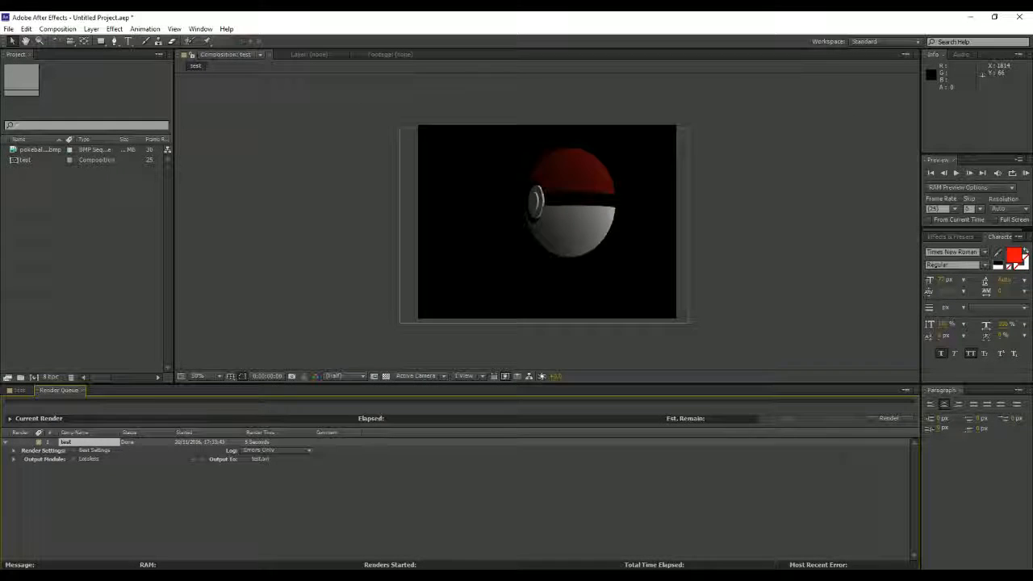